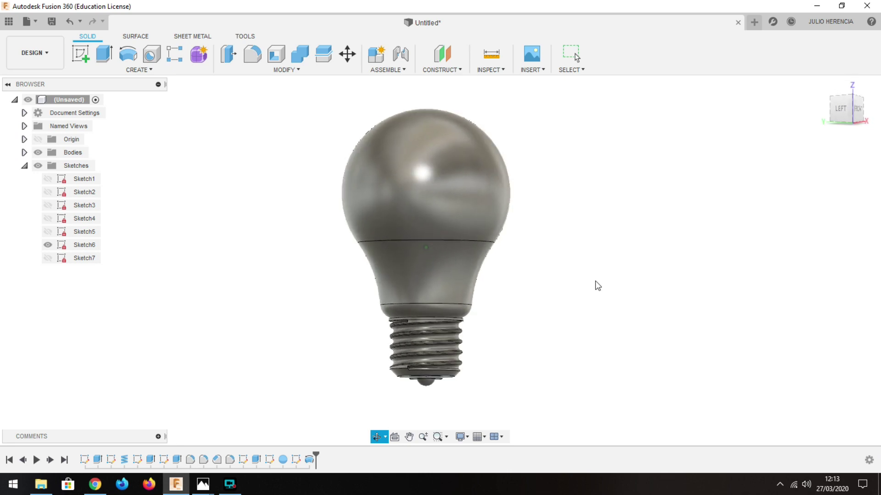
Play back the finished bulb's build history and orbit to view its base
key(Escape)
click(36, 460)
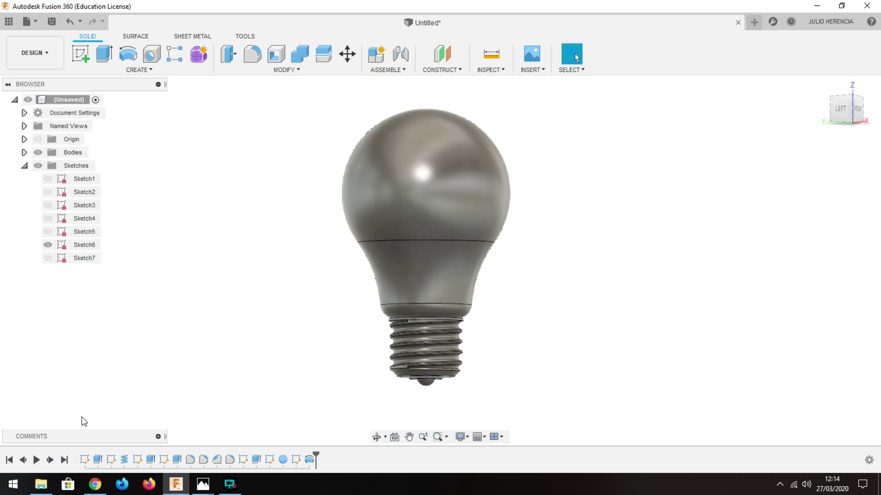
mouse_move(274, 257)
shift+middle_down()
mouse_move(281, 235)
mouse_move(289, 297)
mouse_move(226, 257)
mouse_move(185, 263)
mouse_move(299, 265)
mouse_move(216, 274)
shift+middle_up()
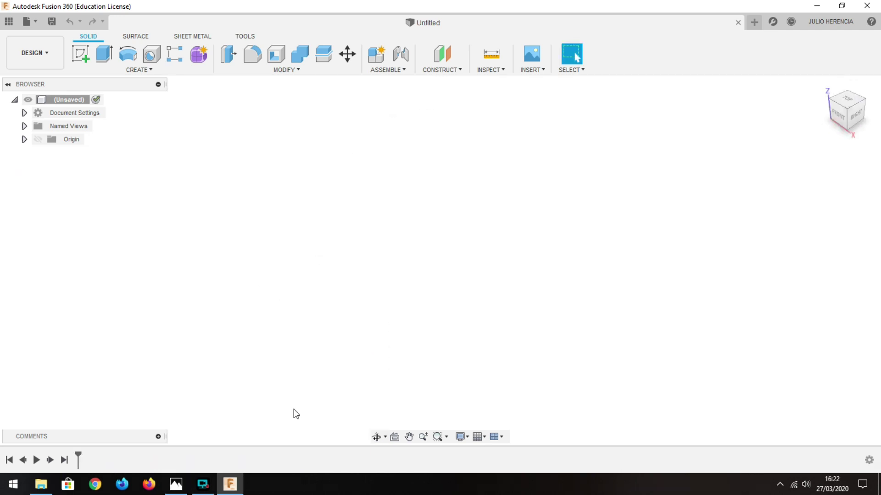
Start a new sketch on the horizontal ground plane
click(82, 51)
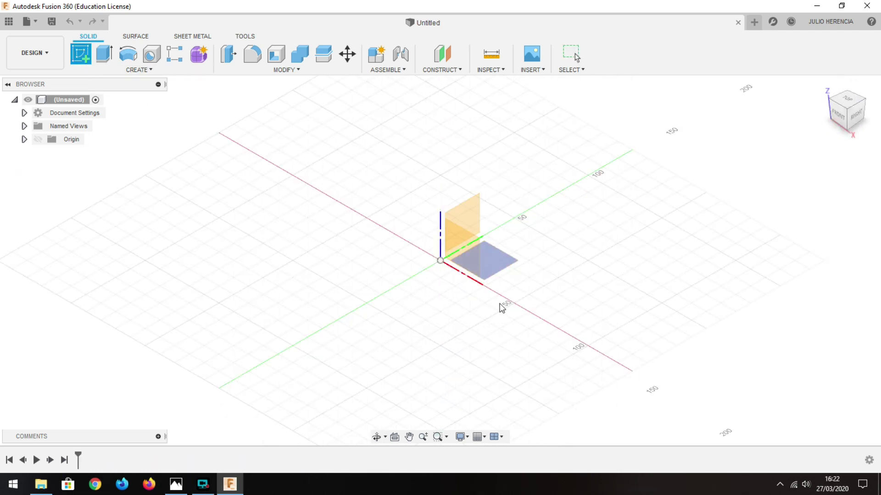
click(498, 265)
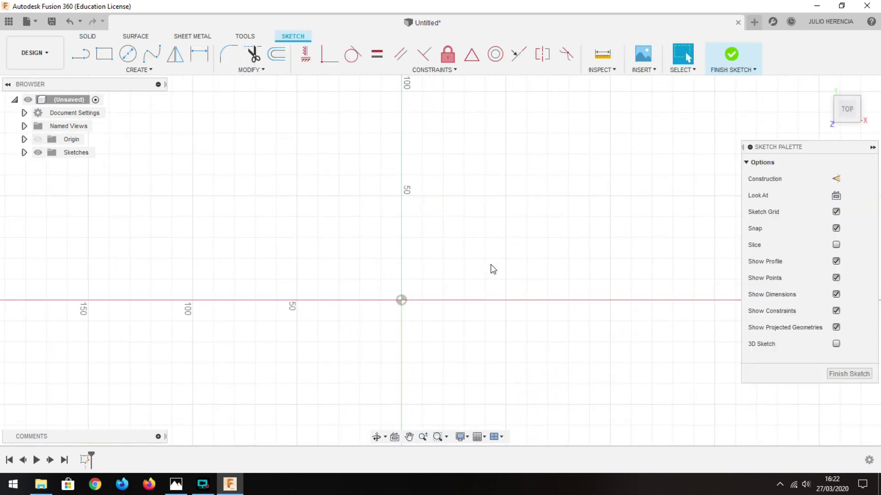
scroll(371, 330, up, 2)
scroll(370, 329, up, 1)
scroll(371, 330, up, 2)
scroll(374, 332, up, 1)
scroll(461, 321, up, 2)
scroll(508, 245, up, 2)
scroll(509, 245, up, 1)
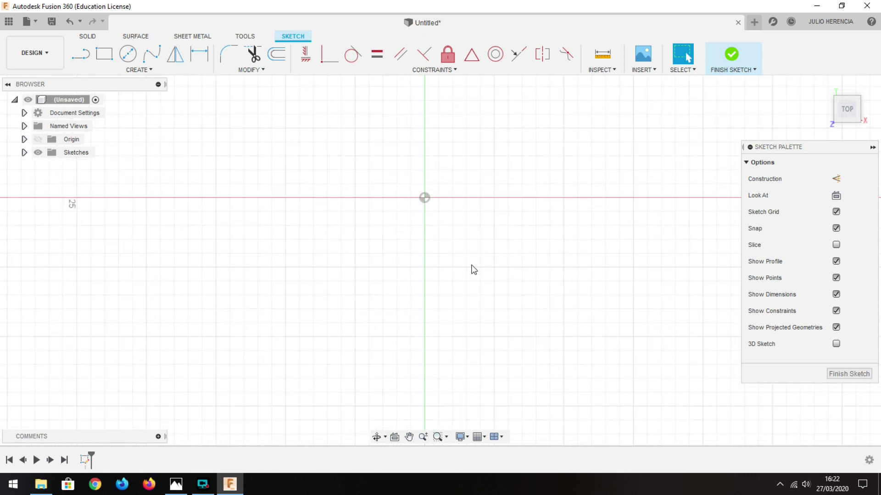
Draw a 3 mm diameter circle centred on the origin
click(128, 53)
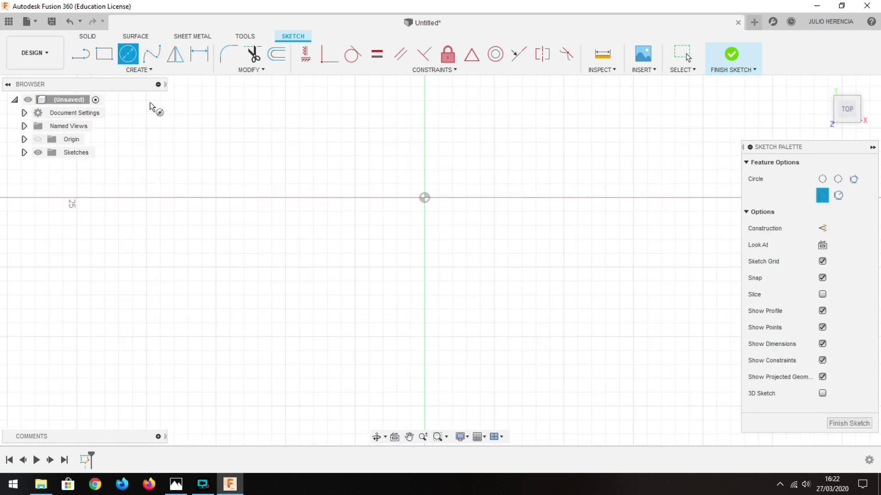
click(425, 197)
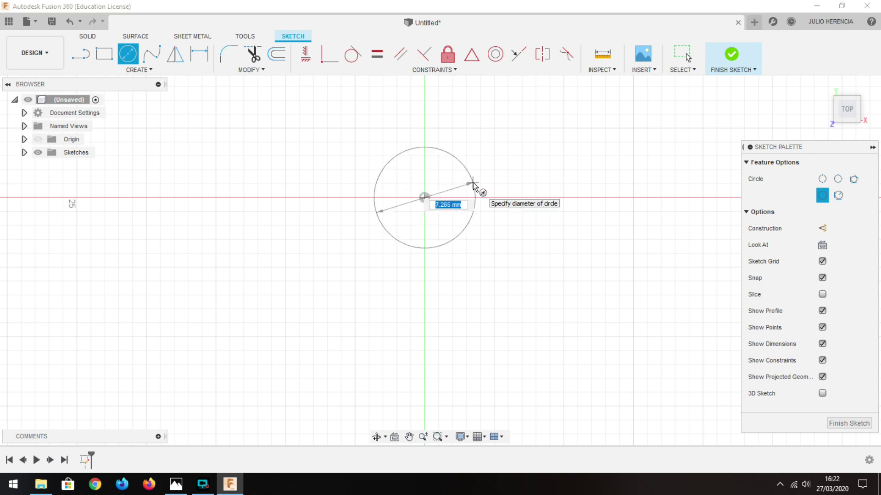
text(3)
key(Return)
key(Escape)
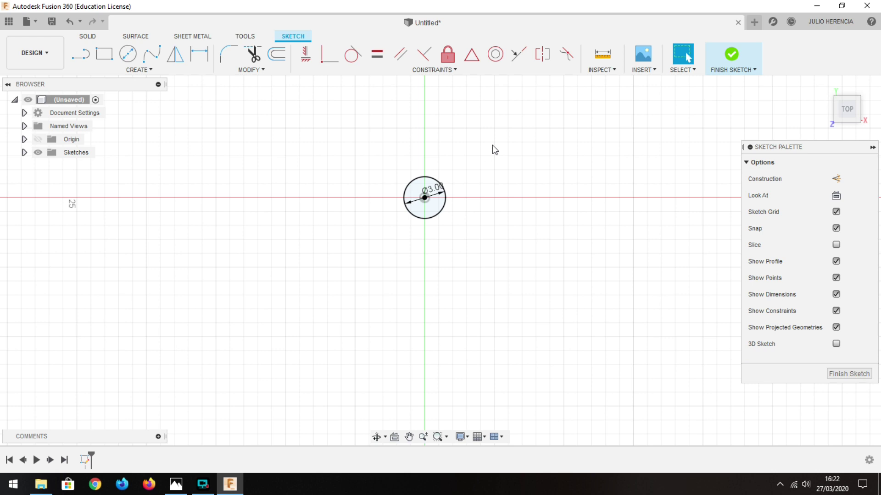
Finish the sketch and extrude the circle 2.20 mm into a solid cylinder
click(731, 54)
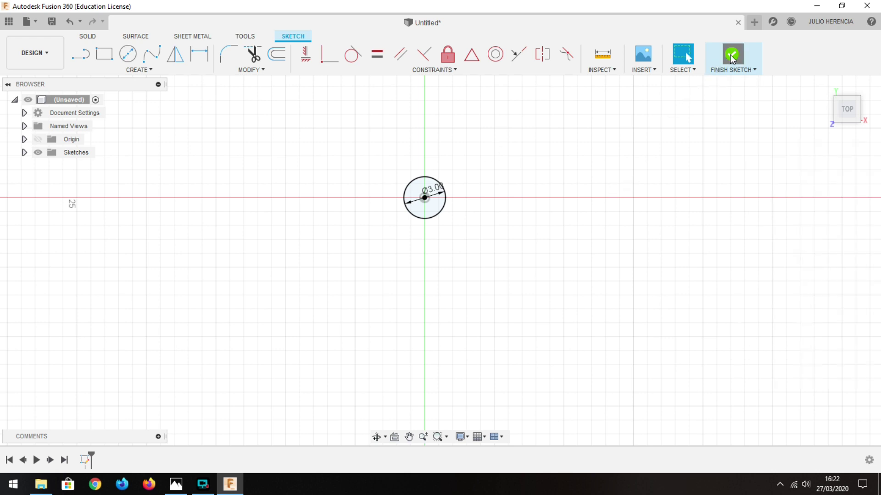
scroll(460, 173, up, 3)
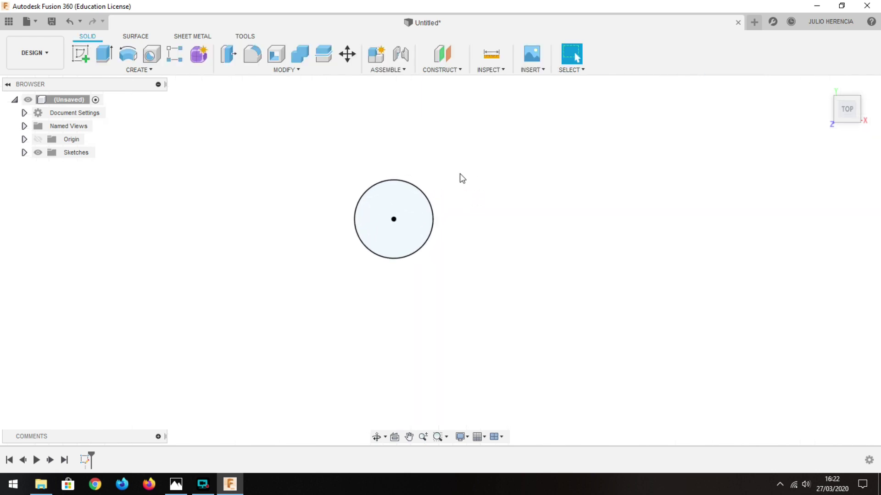
mouse_move(846, 110)
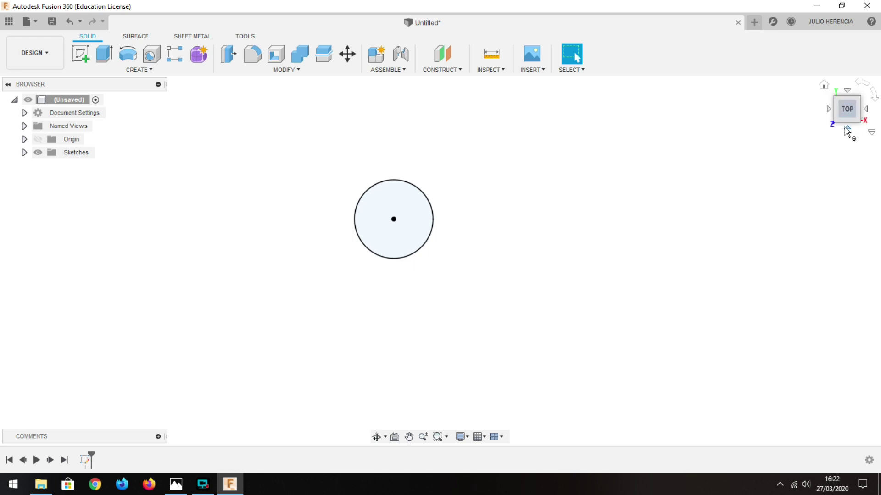
drag(847, 132, 849, 87)
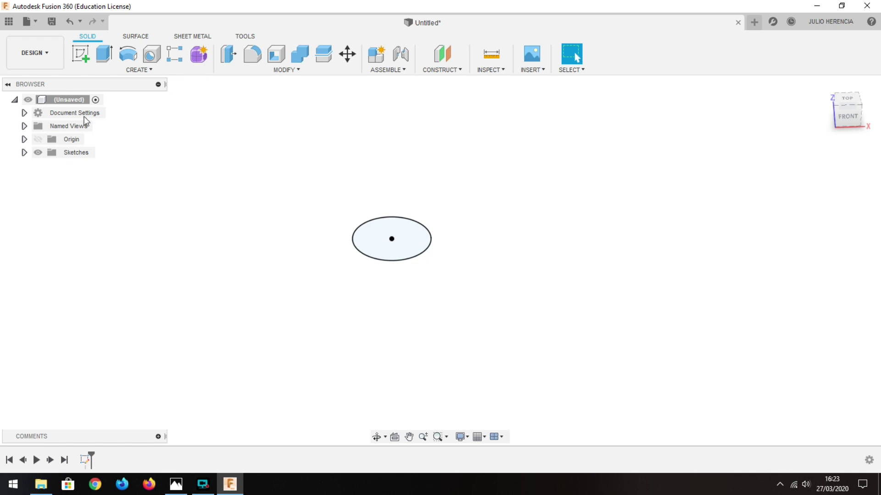
click(105, 54)
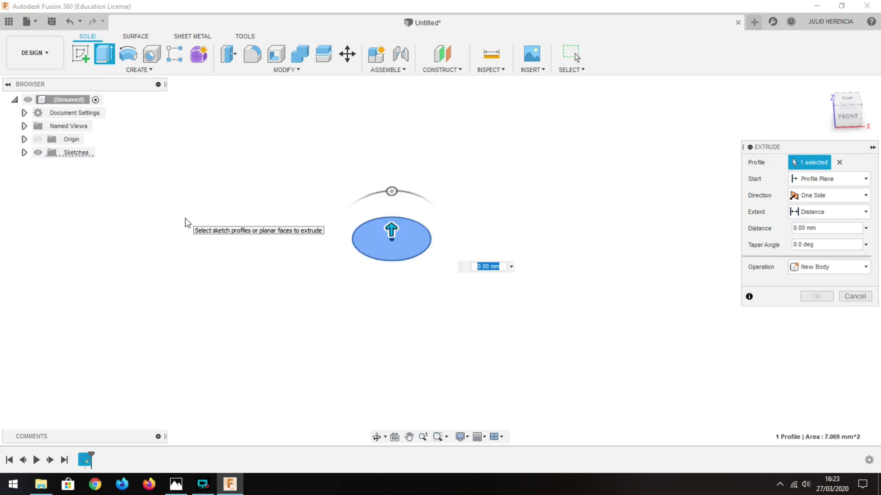
key(Tab)
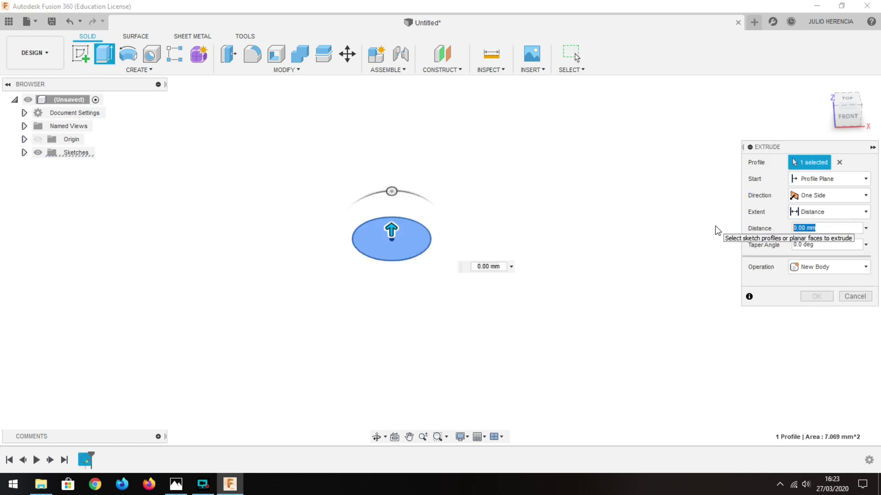
text(2.20)
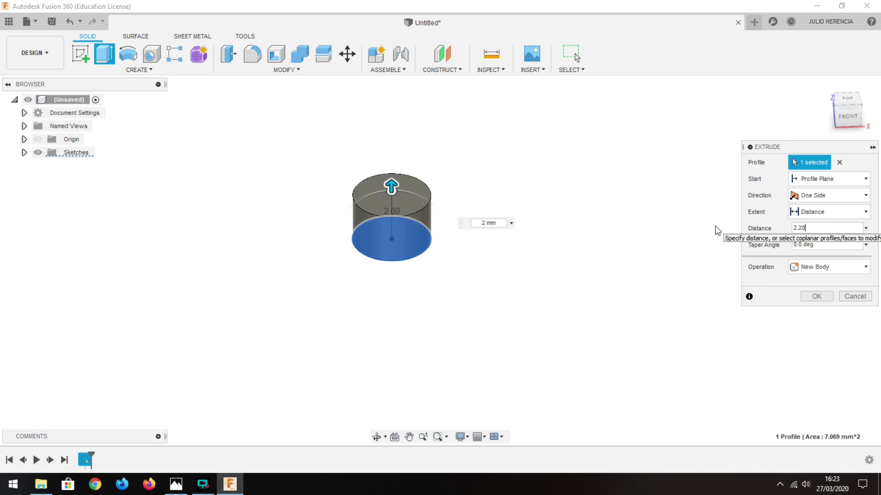
key(Return)
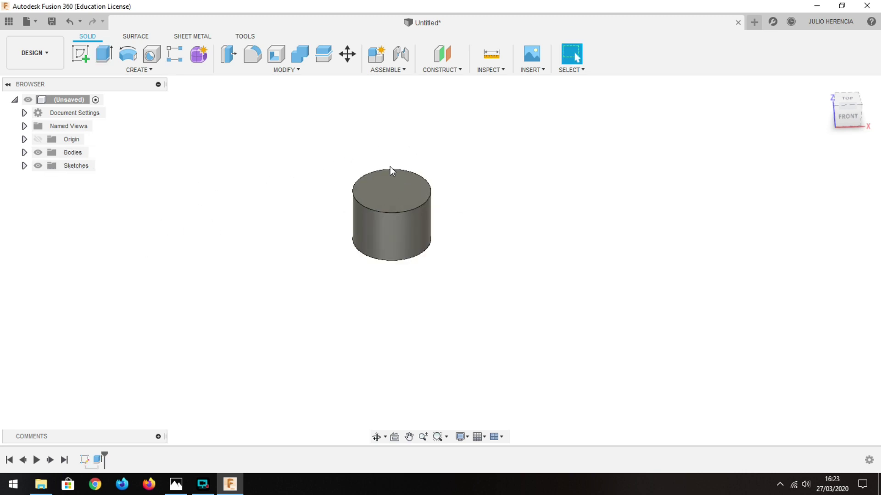
Sketch on the cylinder's top face and project its circular edge into the sketch
click(389, 188)
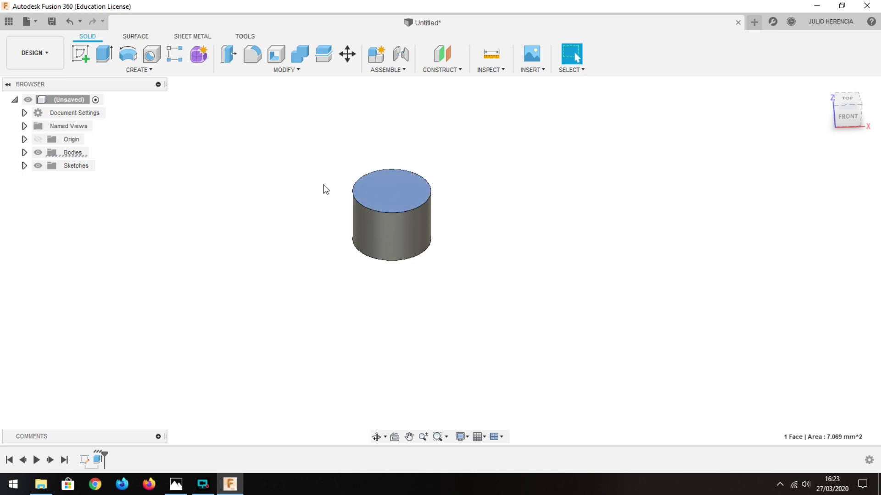
click(76, 51)
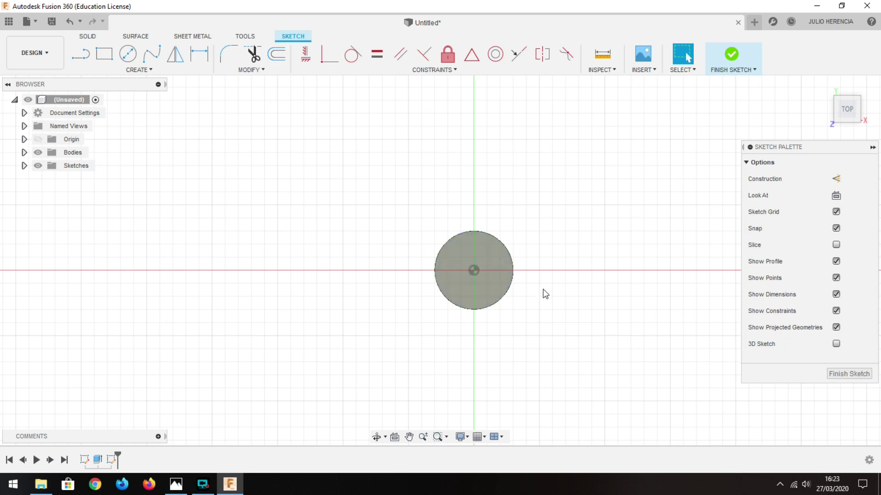
scroll(545, 294, up, 3)
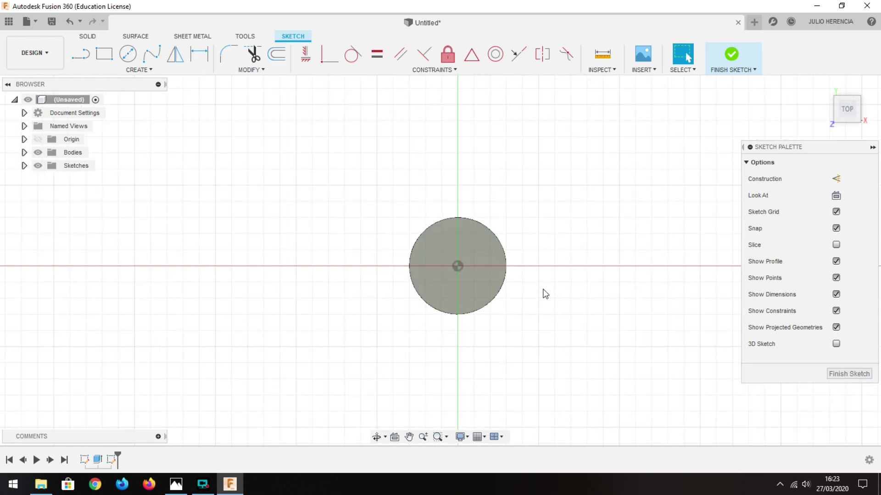
click(139, 70)
mouse_move(102, 276)
click(201, 280)
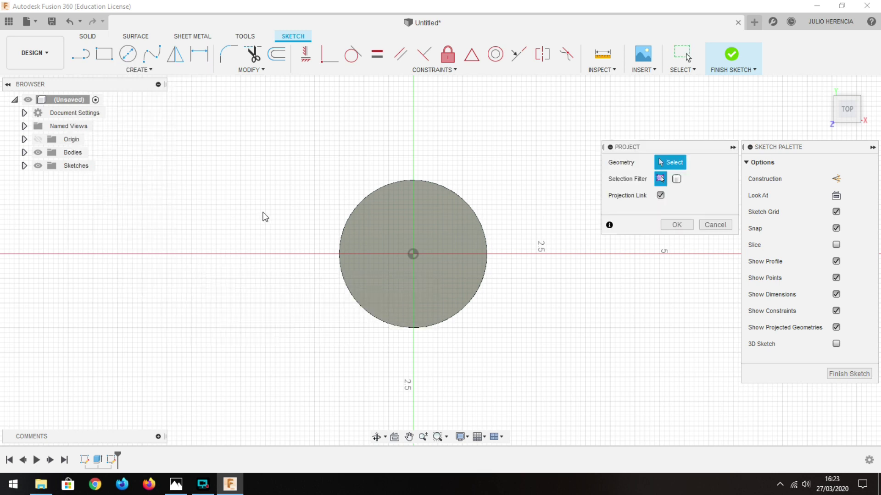
click(345, 224)
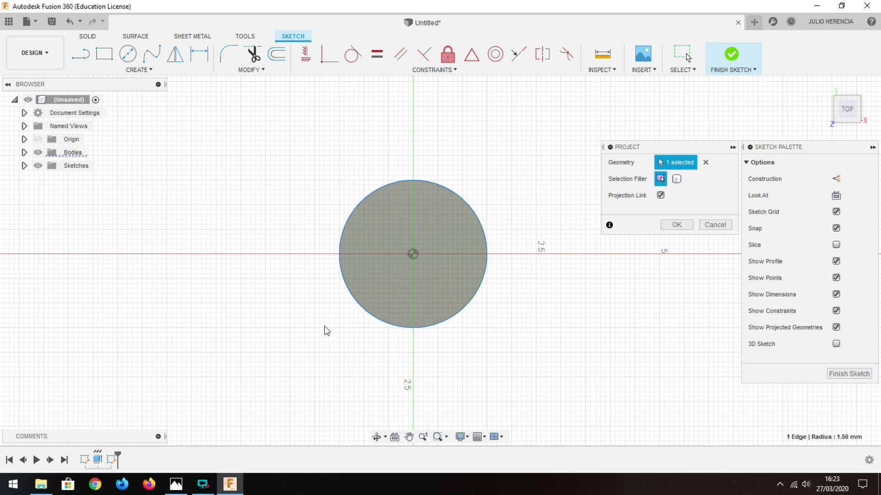
click(678, 224)
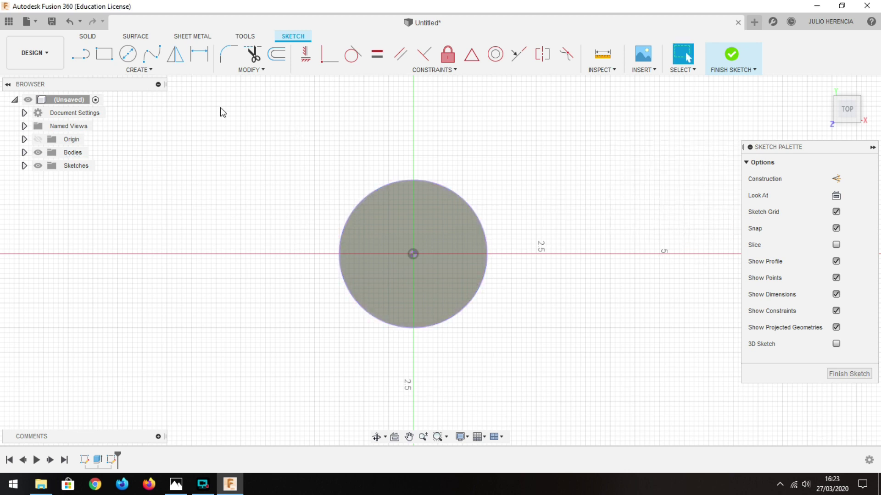
click(87, 37)
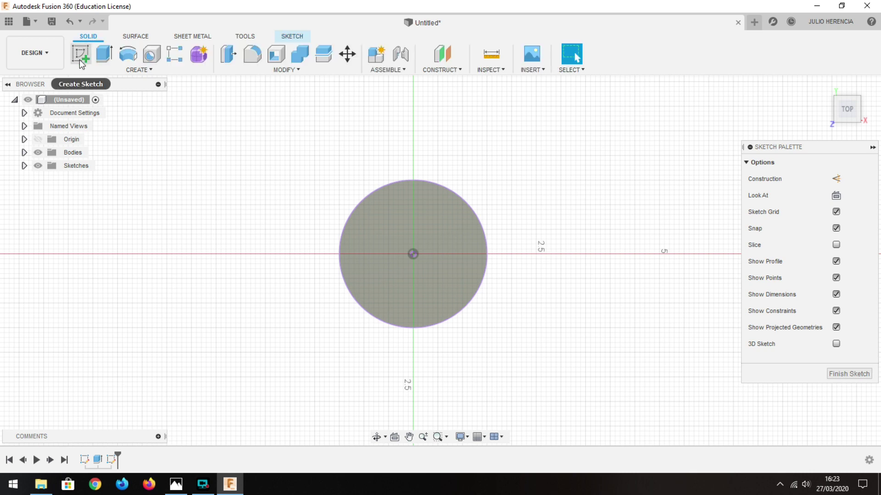
Cut a 5-revolution coil with a 0.30 mm section downward around the cylinder
click(147, 71)
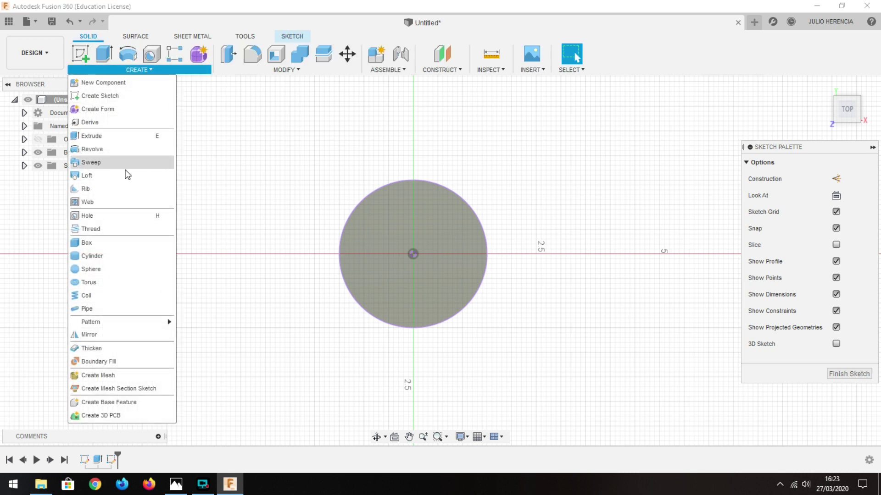
click(90, 295)
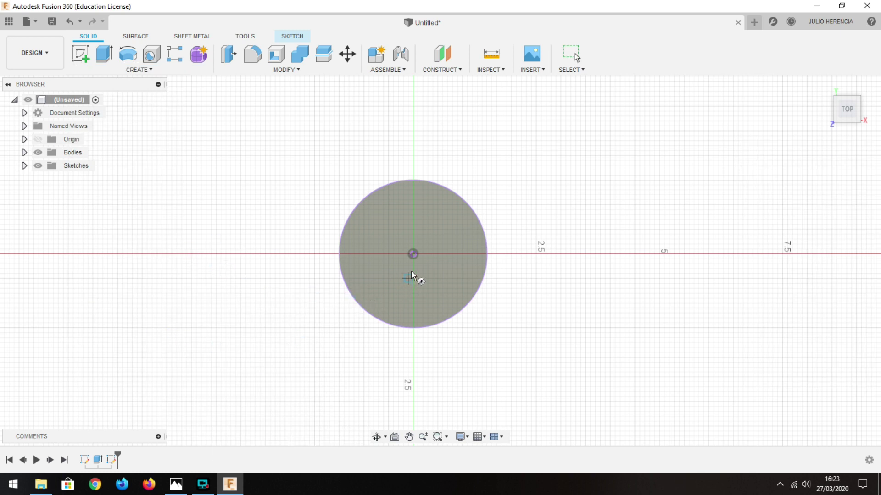
click(413, 255)
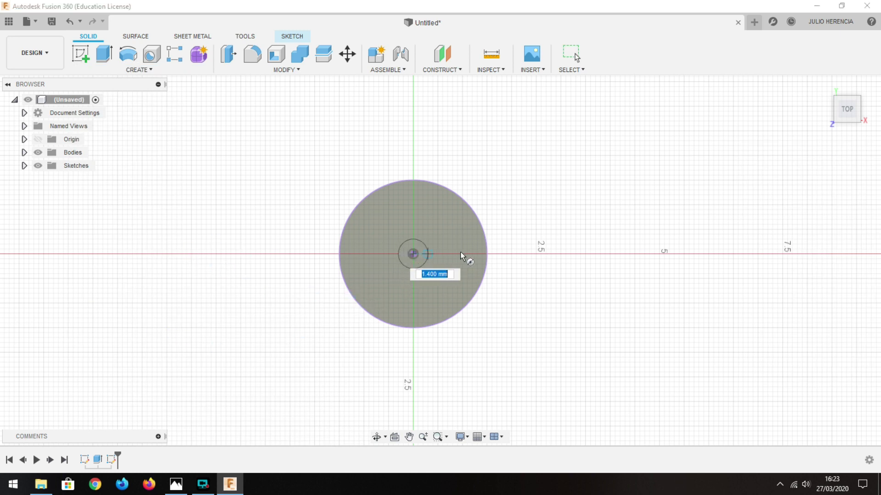
click(486, 254)
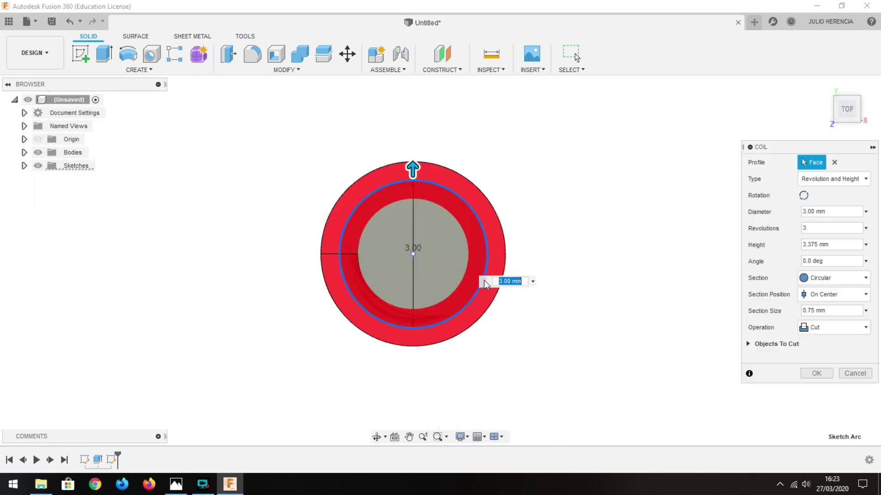
mouse_move(599, 268)
shift+middle_down()
mouse_move(588, 199)
mouse_move(579, 268)
shift+middle_up()
scroll(580, 268, down, 2)
scroll(580, 268, down, 1)
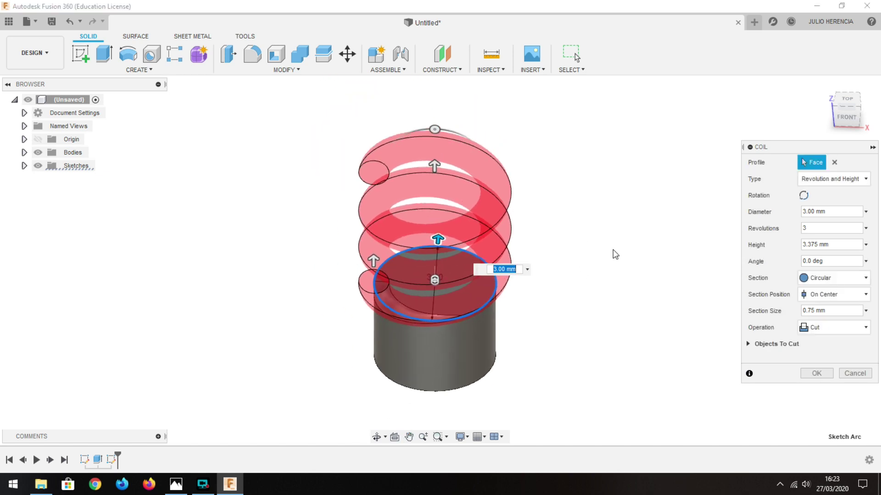
click(813, 311)
text(0.30)
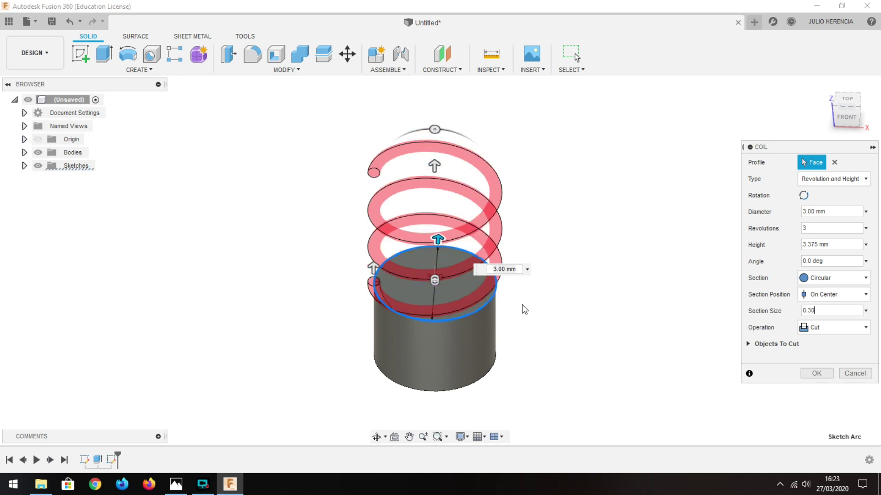
click(839, 244)
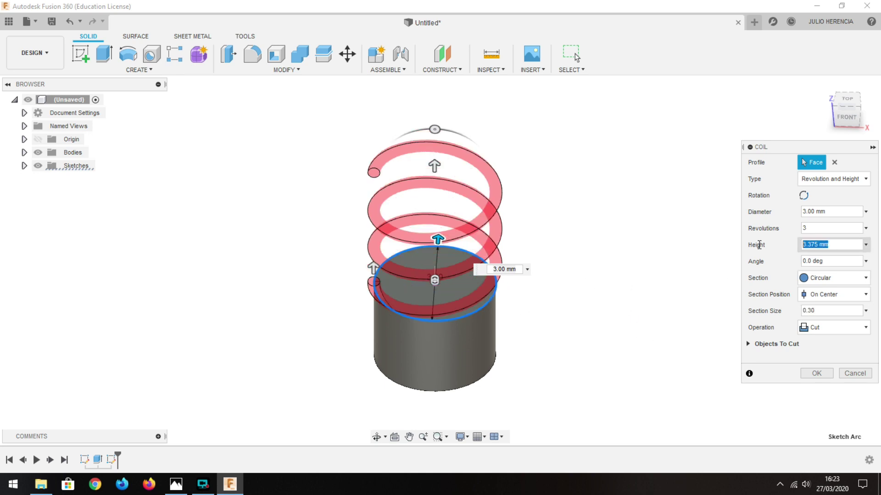
text(-2)
click(814, 225)
text(5)
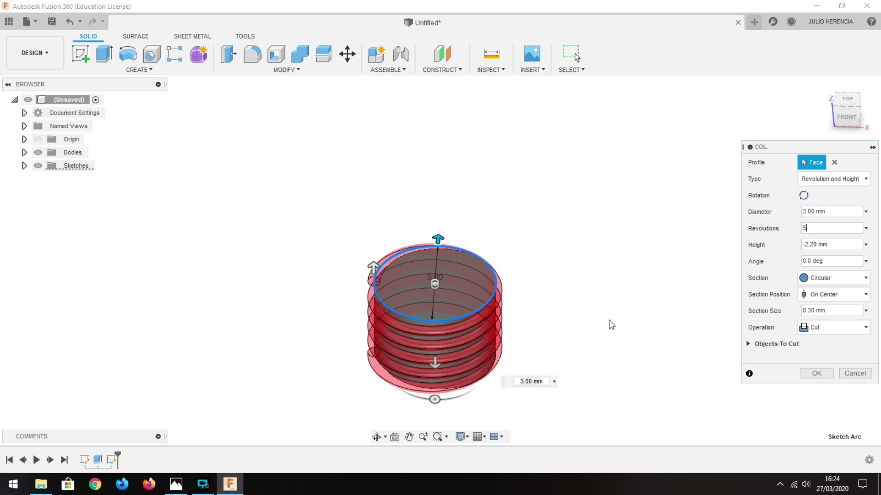
click(816, 373)
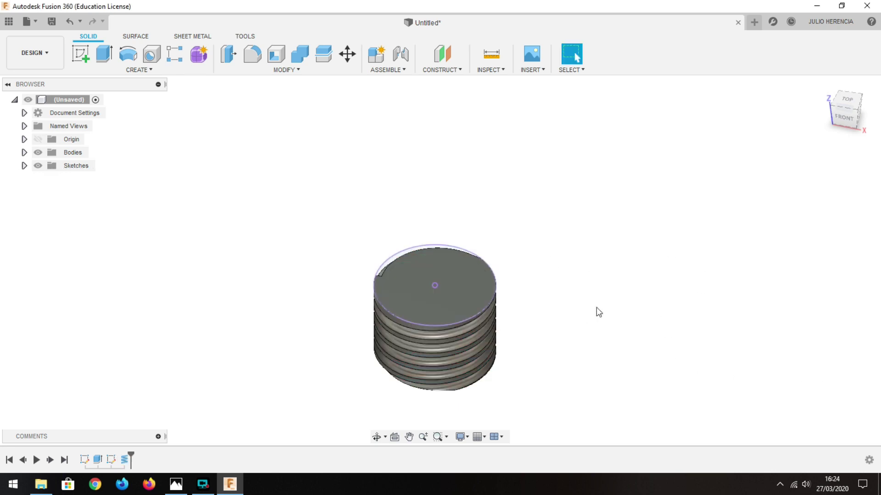
Hide Sketch2 in the browser
click(24, 166)
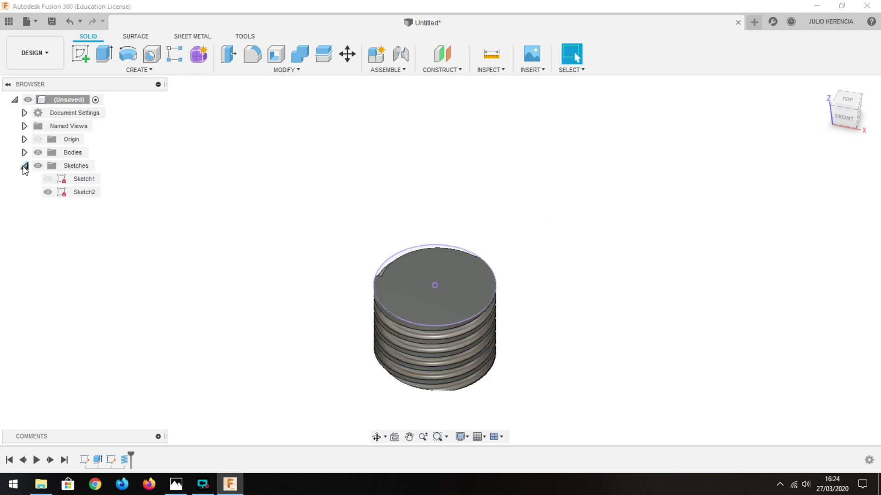
click(47, 192)
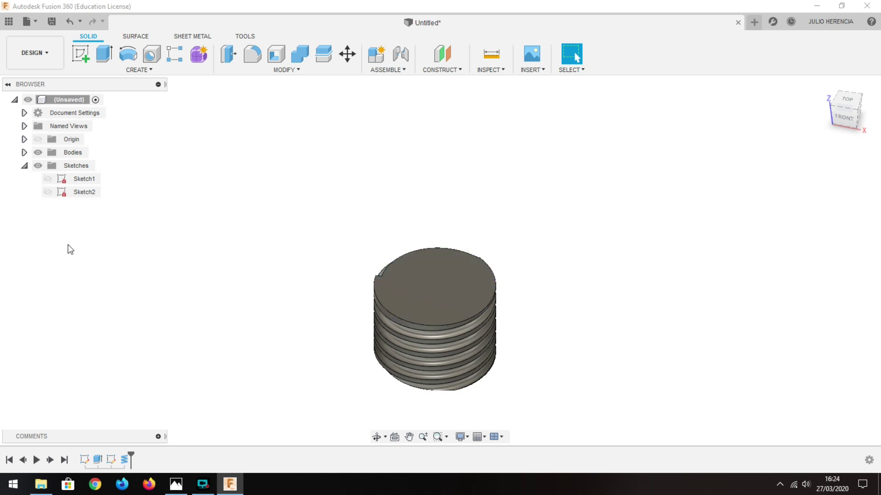
click(24, 165)
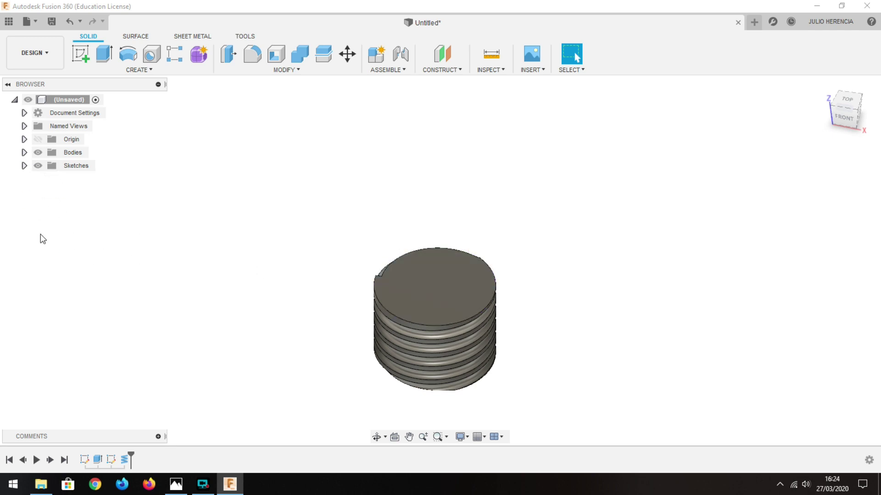
Sketch a 3.10 mm diameter circle at the origin on the cylinder's top face
click(437, 282)
click(81, 54)
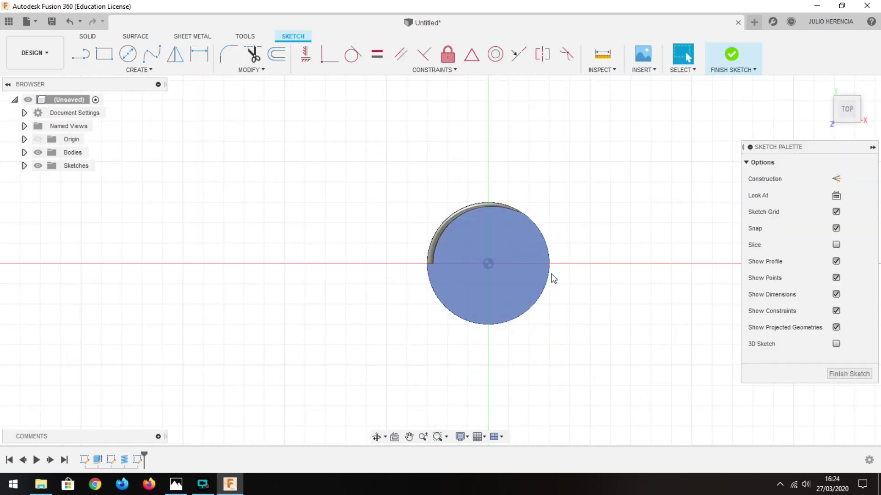
scroll(629, 269, up, 3)
scroll(629, 269, up, 2)
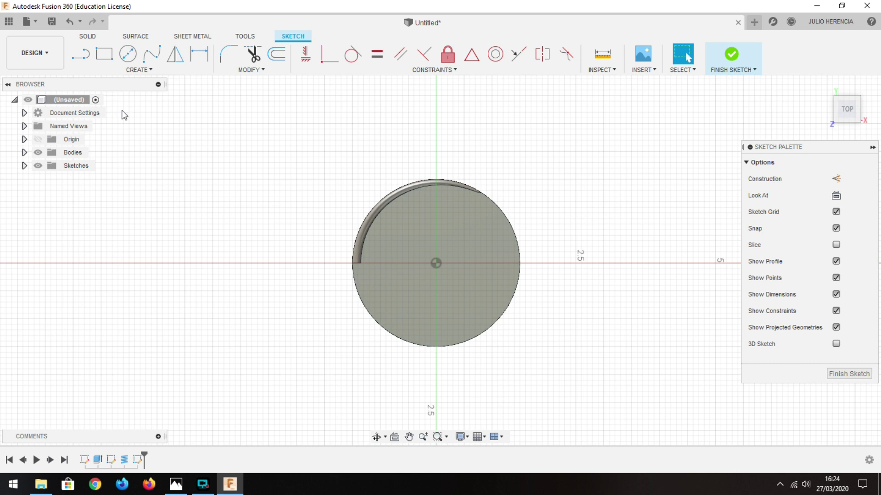
click(128, 53)
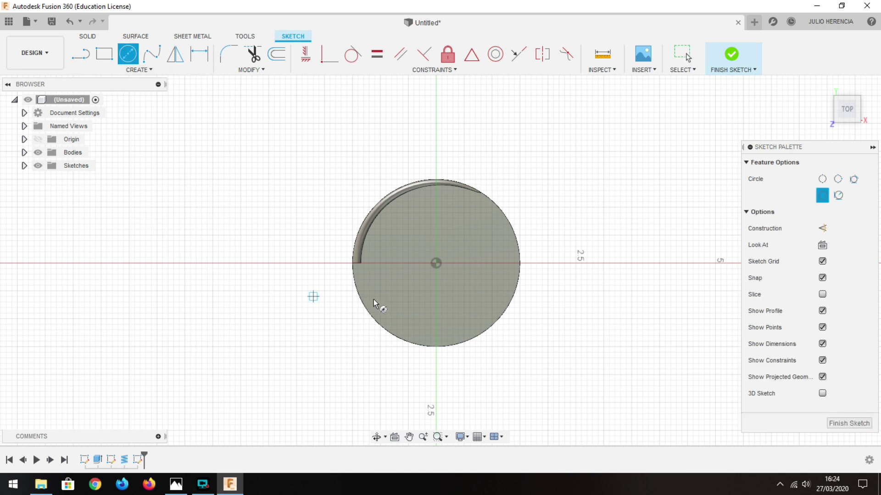
click(437, 263)
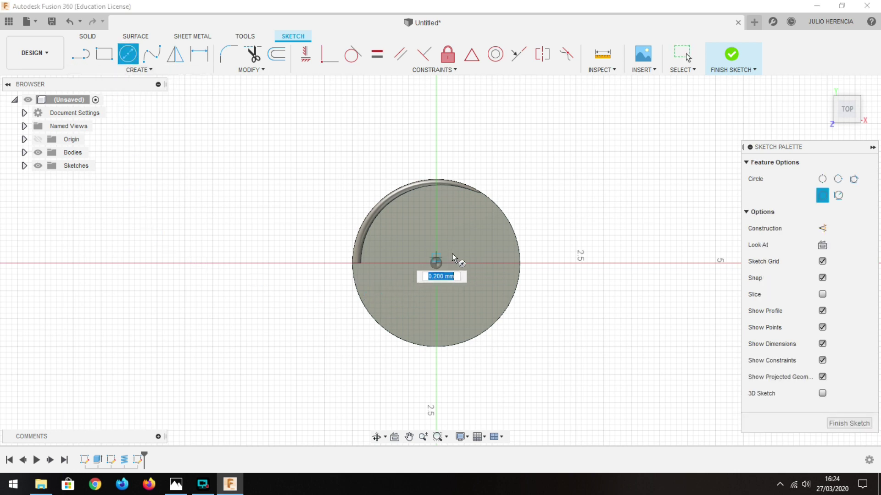
text(3)
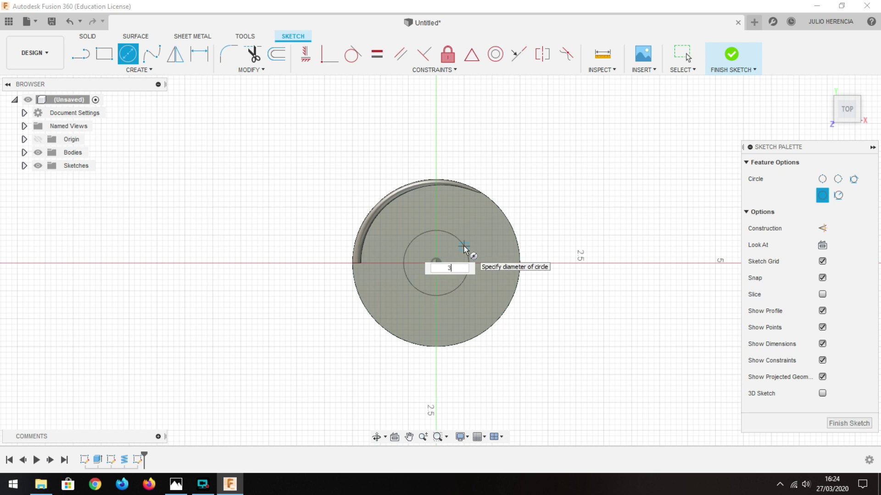
key(Tab)
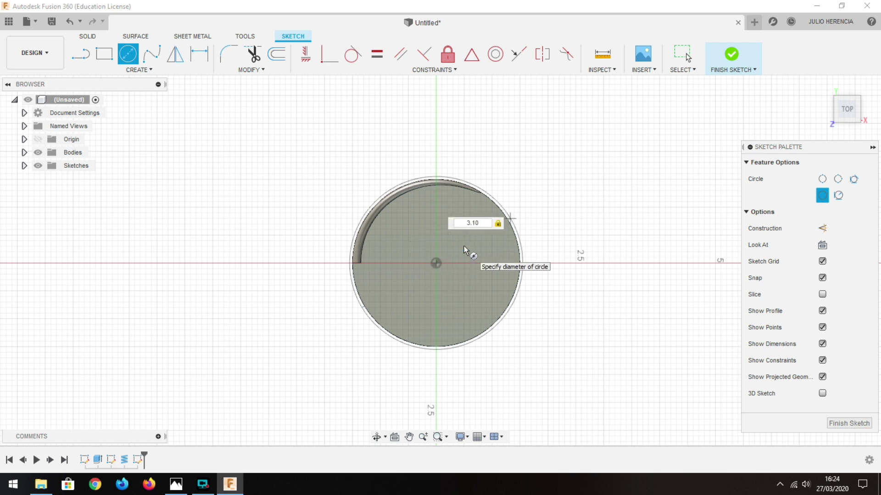
key(Return)
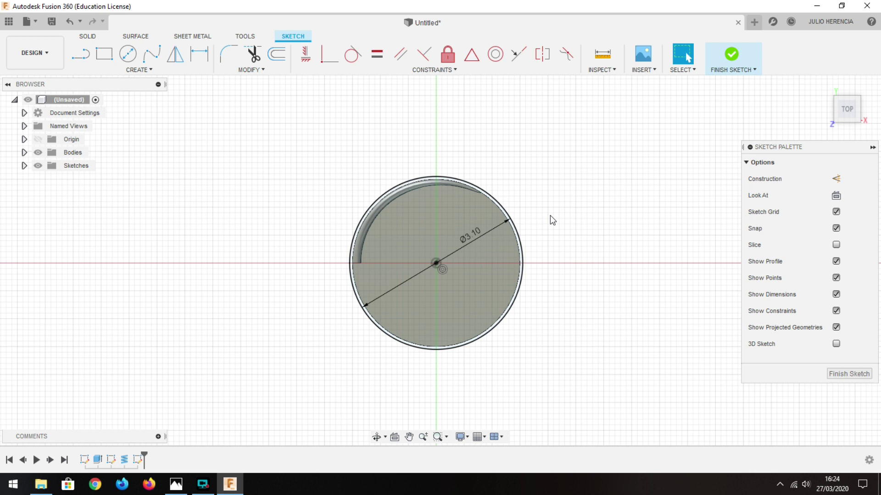
click(734, 55)
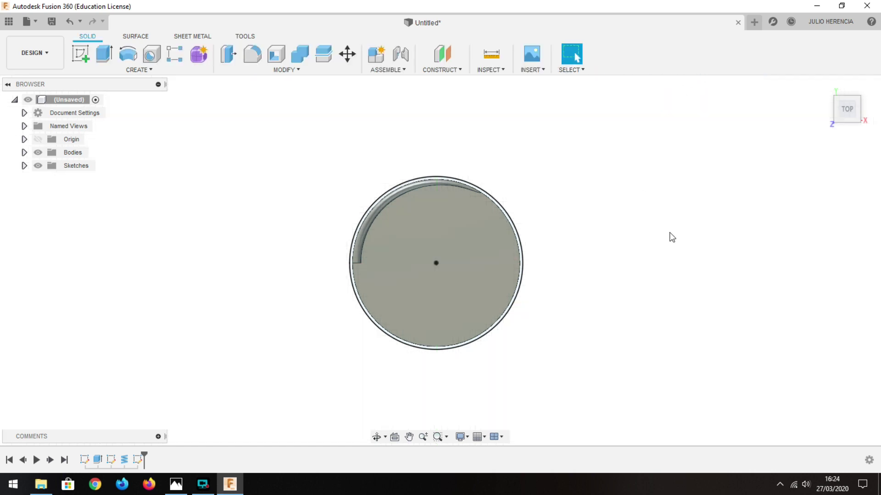
Select the top face and the outer rim profile for extrusion
shift+middle_drag(600, 302, 588, 214)
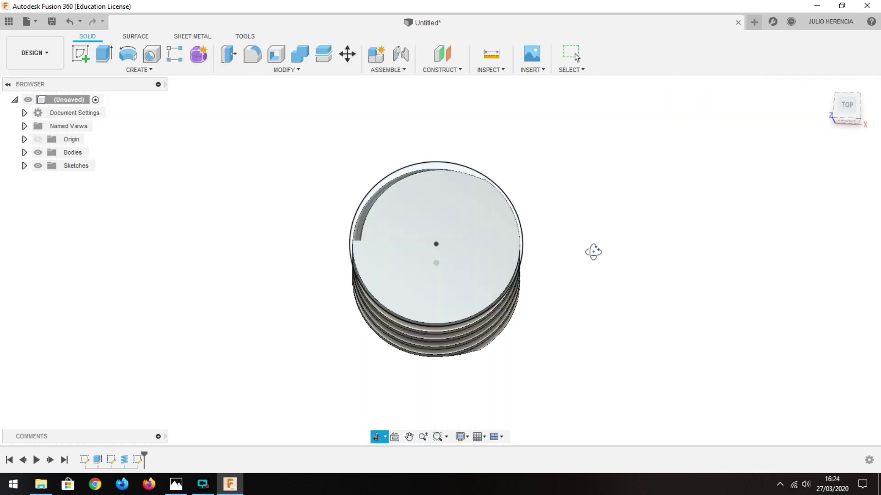
key(Escape)
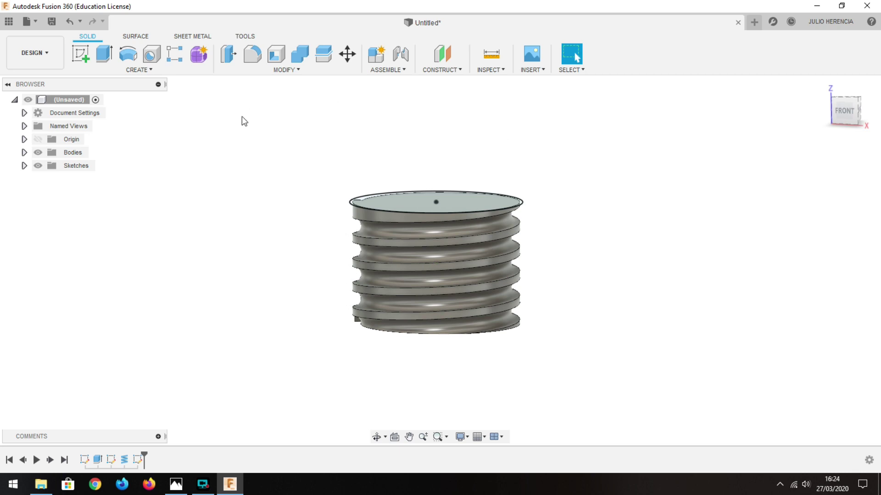
click(104, 53)
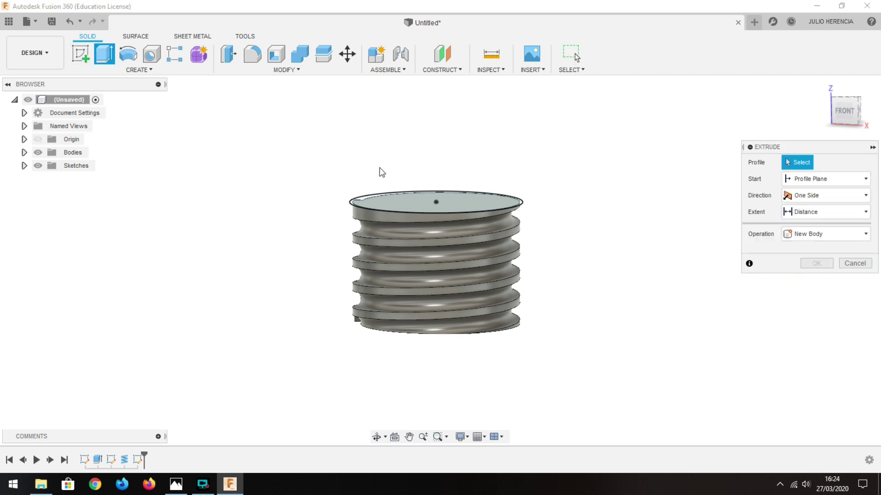
click(389, 197)
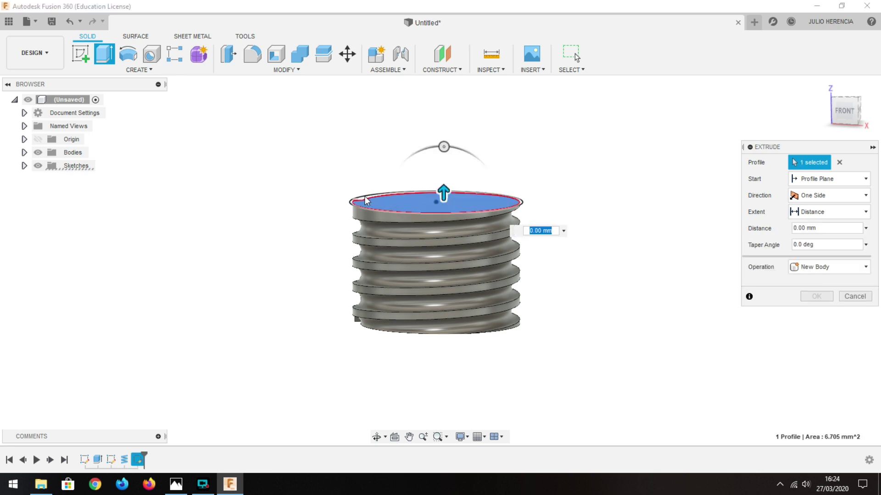
shift+middle_drag(335, 144, 376, 187)
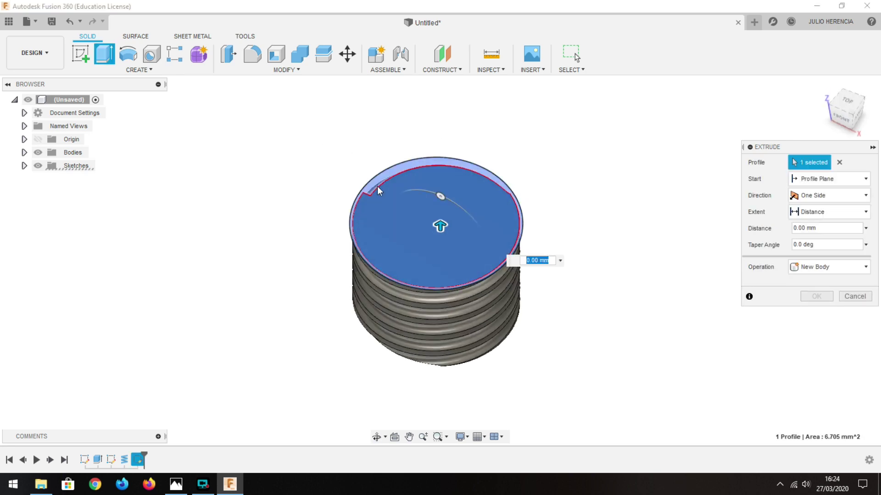
click(376, 186)
Extrude the selected profiles -0.1 mm, joined to the threaded body
mouse_move(614, 242)
shift+middle_down()
mouse_move(601, 171)
mouse_move(598, 200)
shift+middle_up()
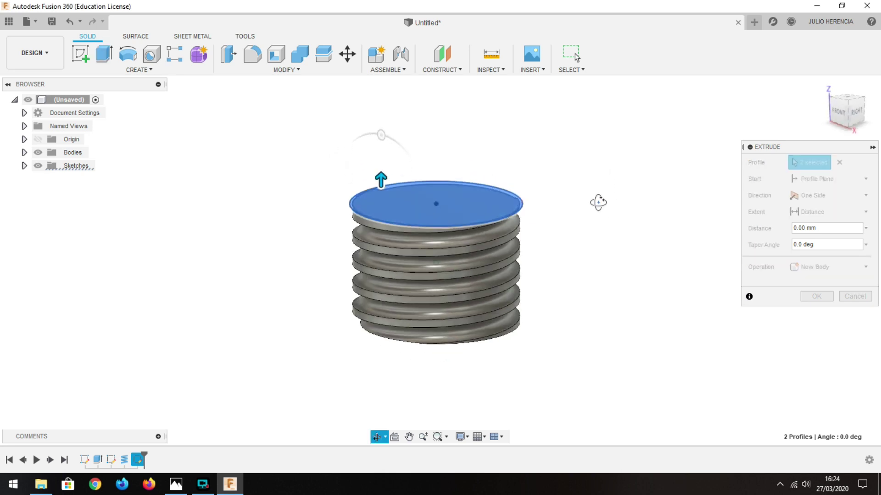
click(826, 226)
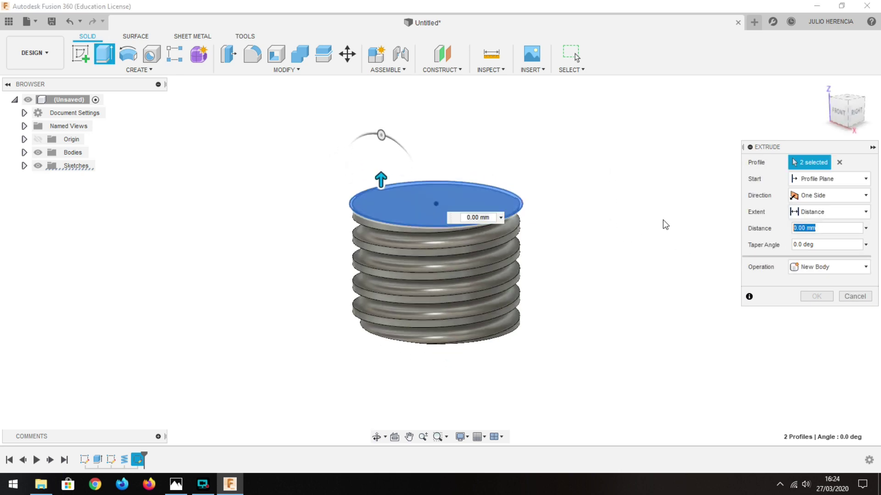
key(BackSpace)
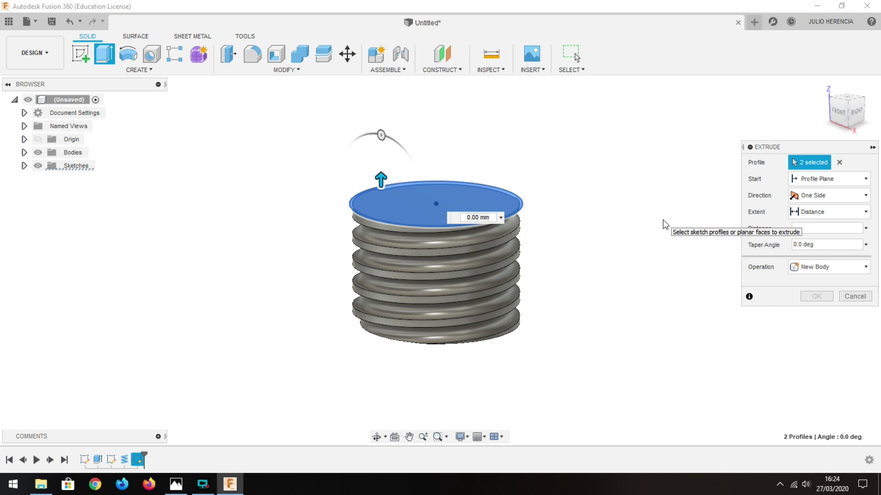
text(-0.1)
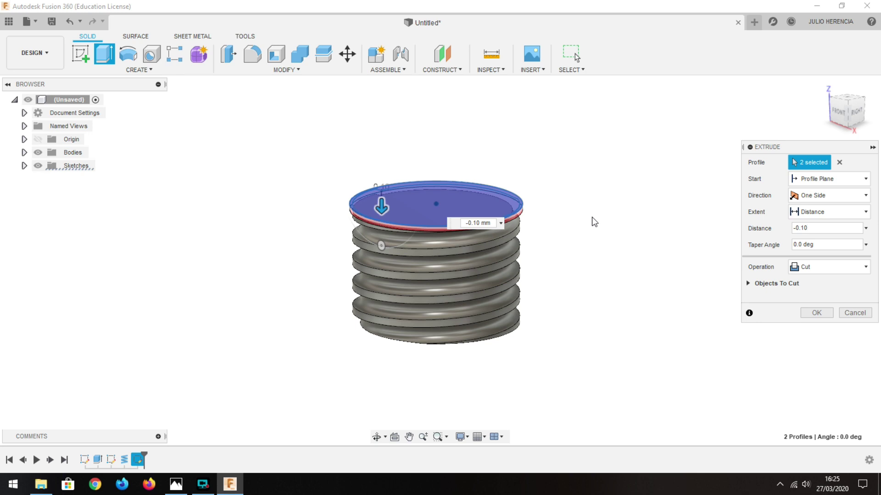
click(827, 267)
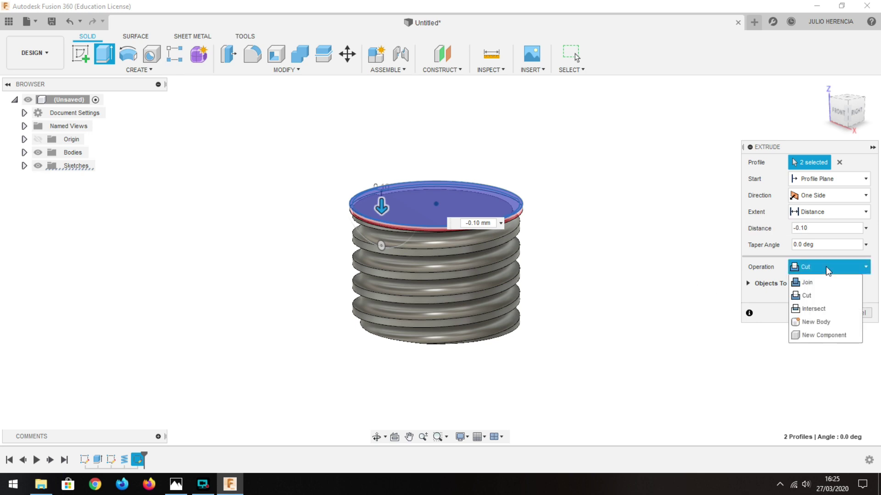
click(806, 283)
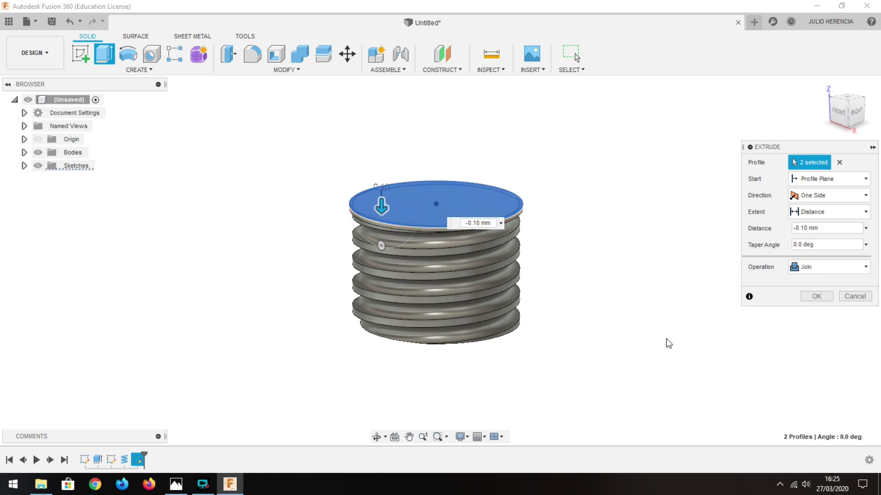
click(811, 297)
mouse_move(633, 293)
shift+middle_down()
mouse_move(626, 243)
mouse_move(629, 305)
mouse_move(623, 232)
shift+middle_up()
Sketch a centred 3 mm diameter circle on the threaded part's bottom face
key(Escape)
click(448, 284)
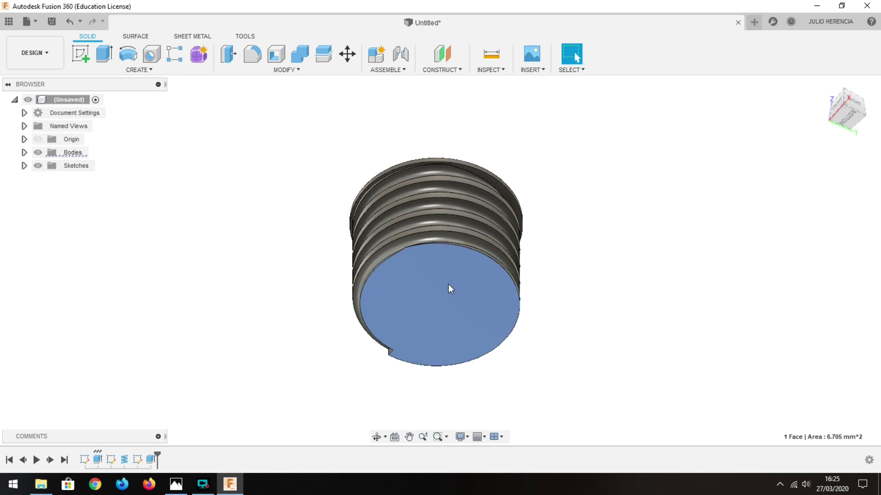
click(76, 54)
middle_drag(603, 340, 606, 244)
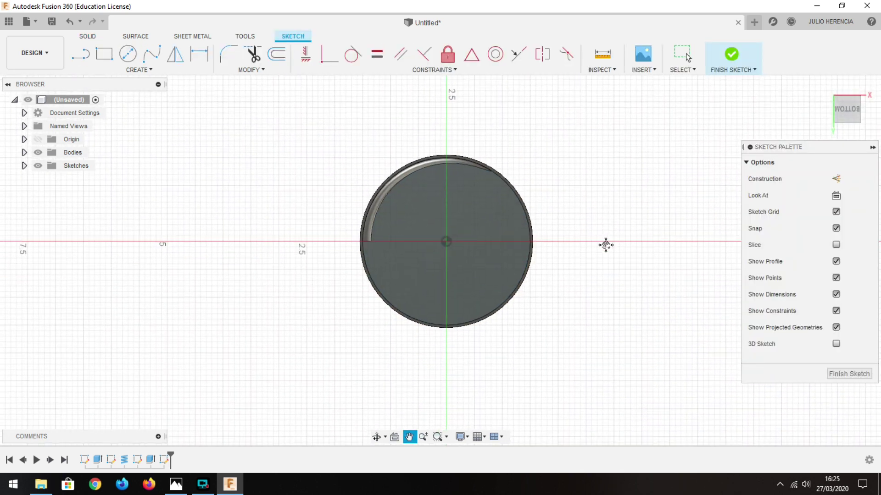
click(123, 59)
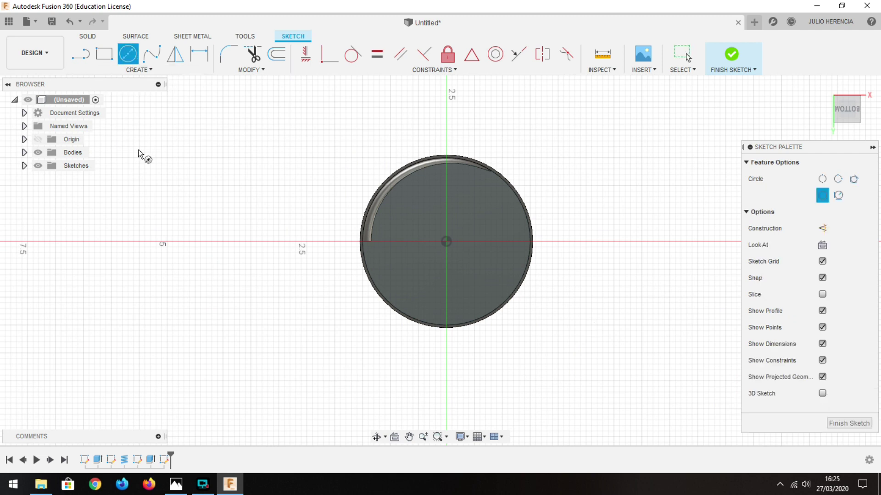
click(447, 242)
text(3)
key(Return)
key(Escape)
click(529, 320)
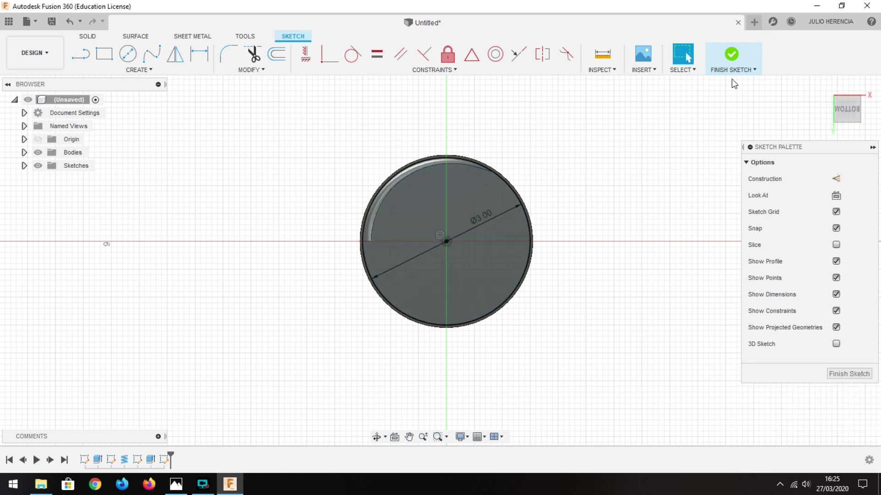
click(732, 55)
shift+middle_drag(636, 214, 629, 248)
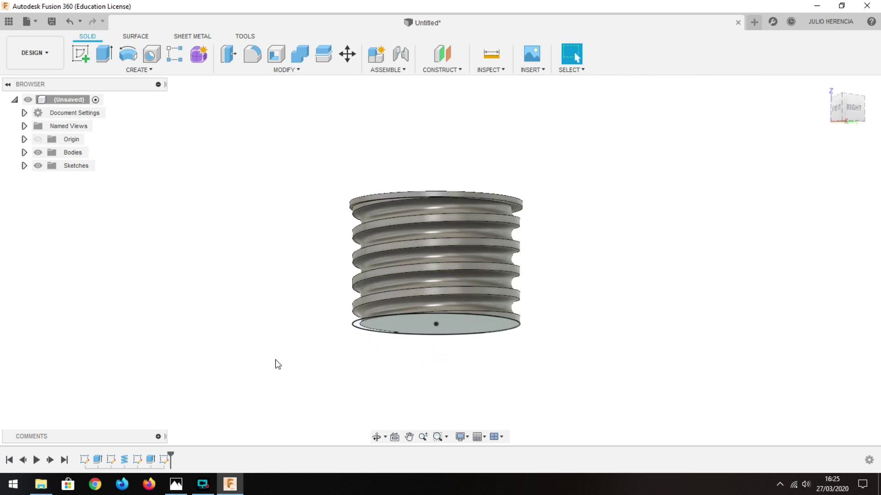
Extrude both bottom profiles two-sided, 0.2 mm and 0.1 mm, joined to the body
click(105, 51)
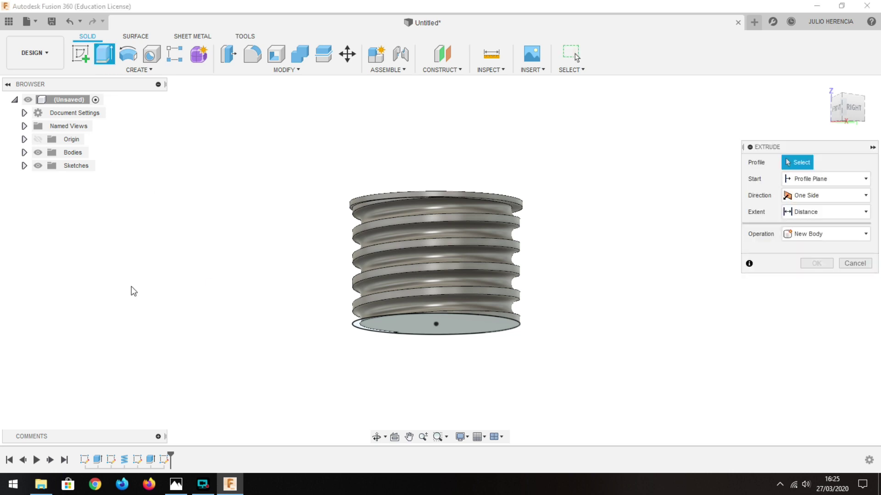
click(400, 324)
click(357, 330)
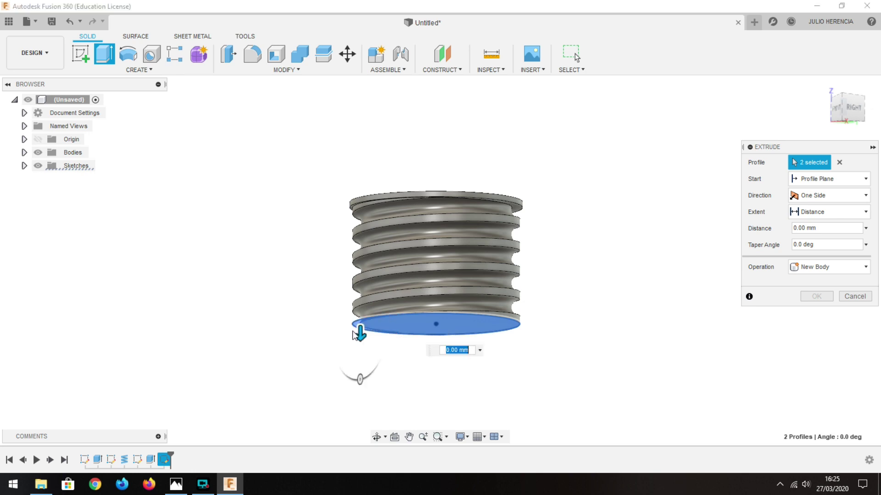
click(836, 194)
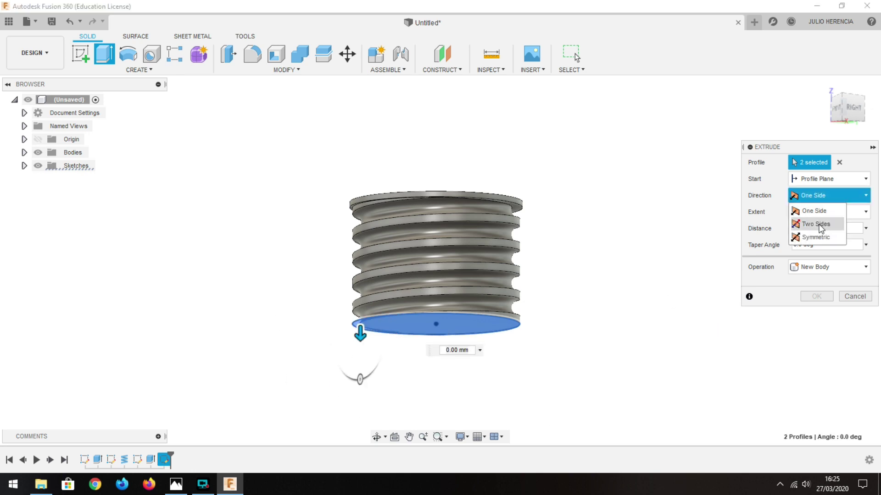
click(820, 224)
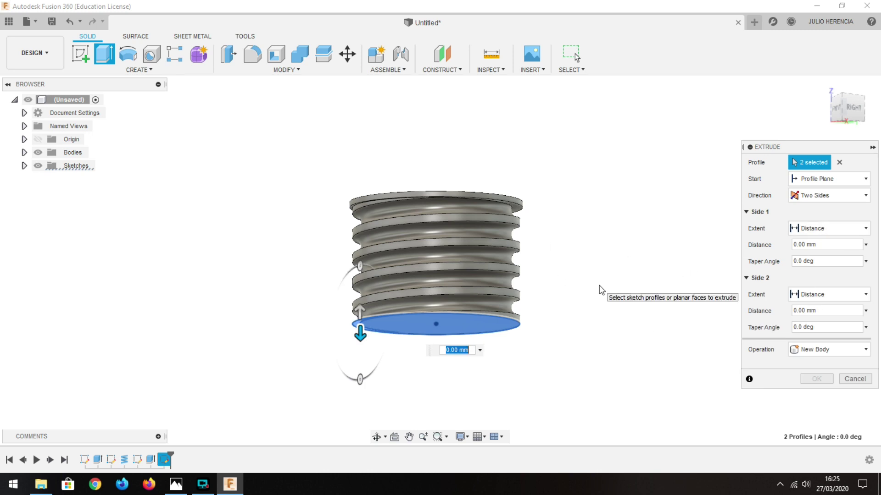
click(828, 244)
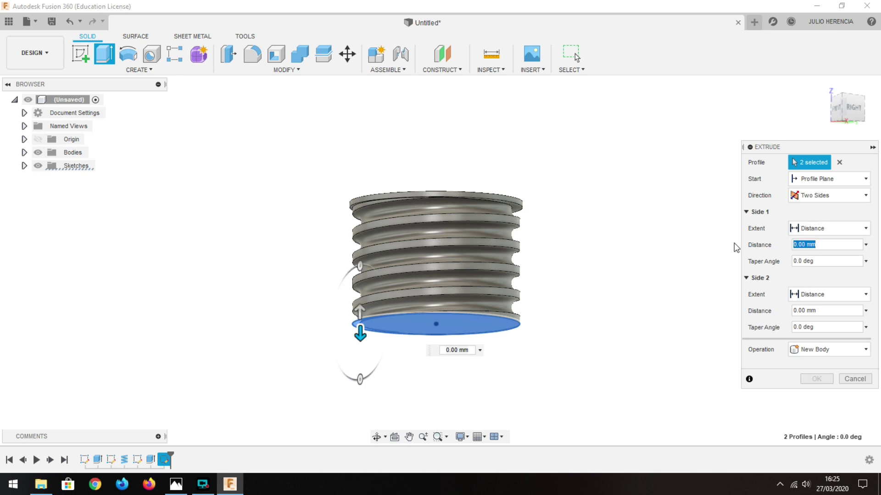
text(0.2)
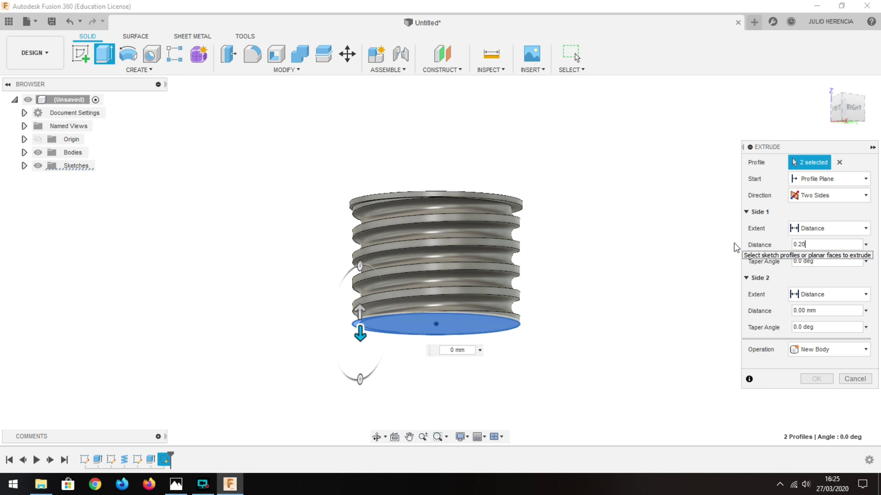
click(829, 308)
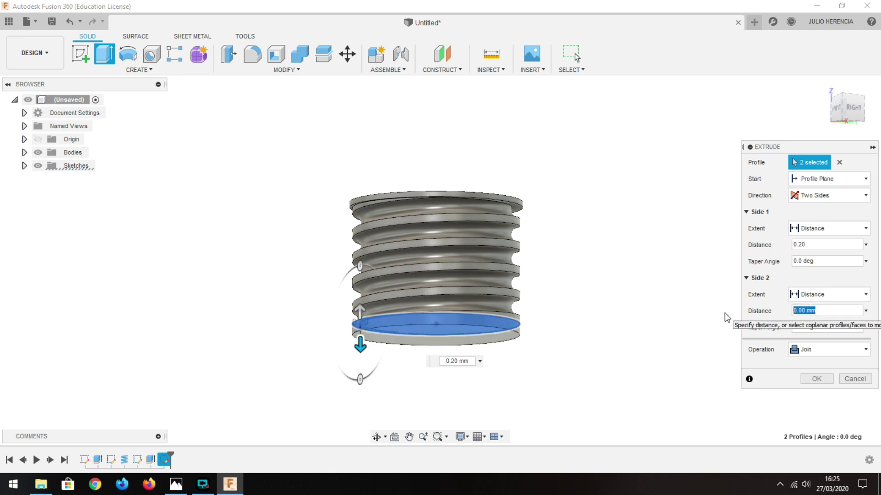
text(0.10)
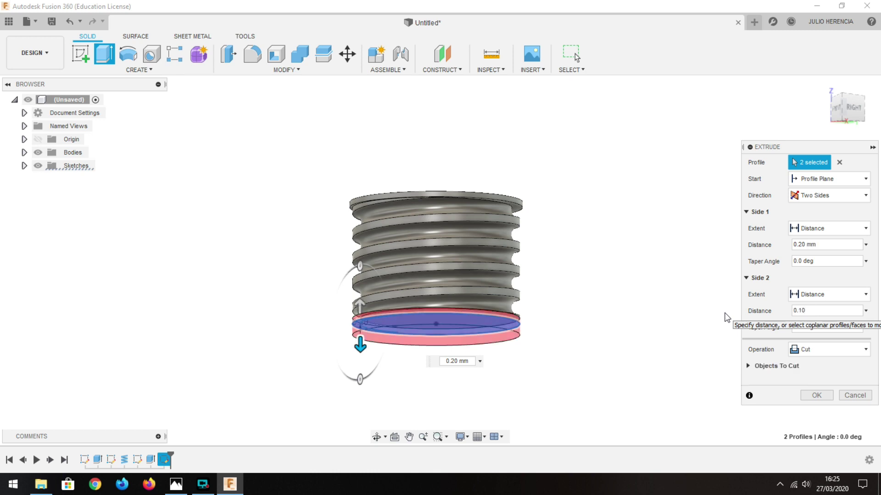
key(Return)
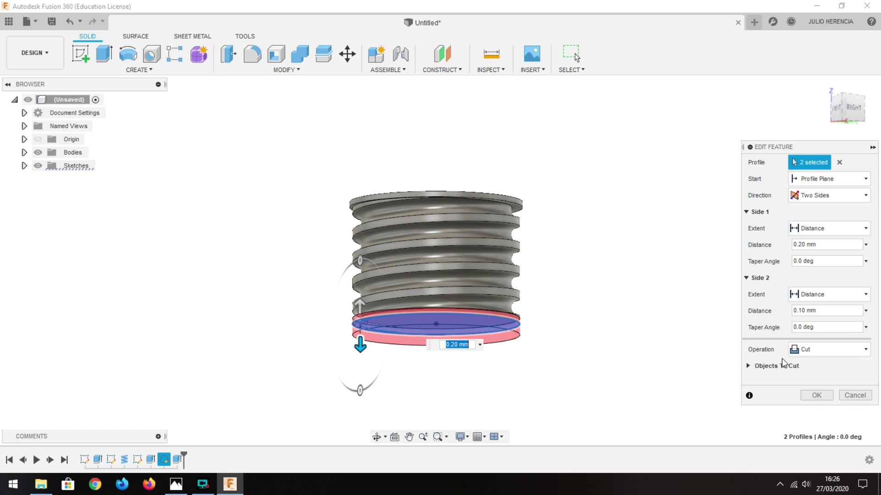
click(828, 350)
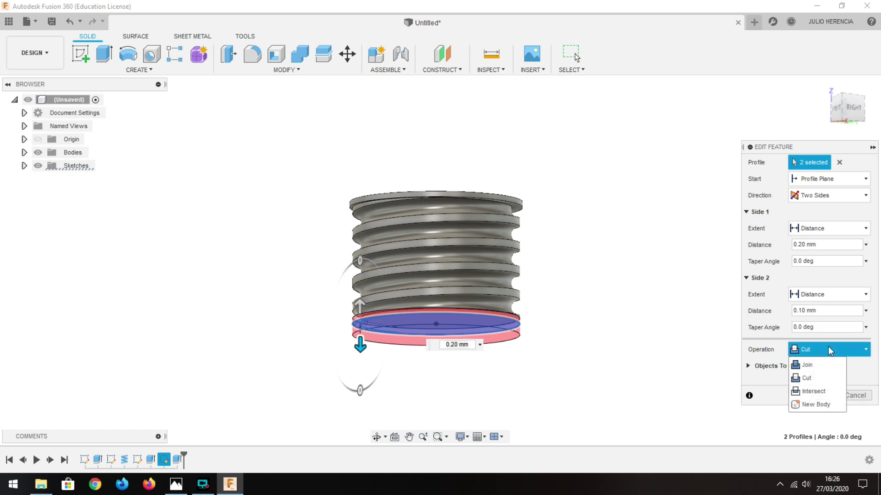
click(803, 365)
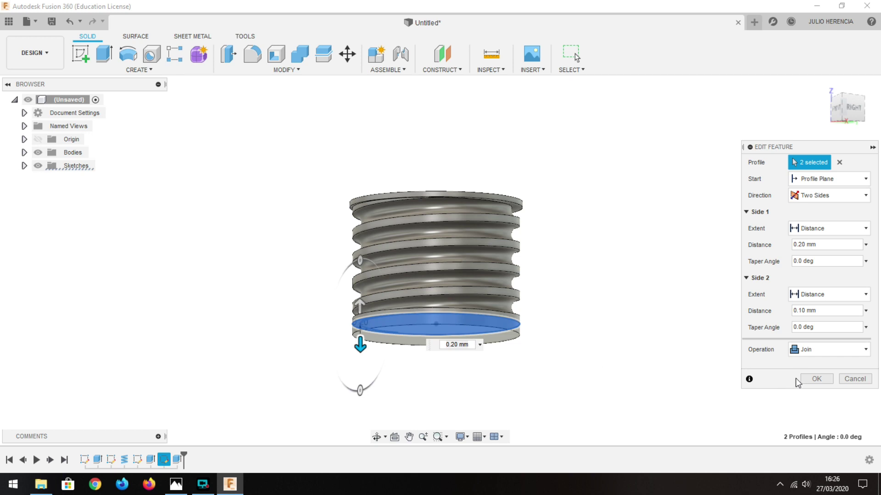
click(818, 379)
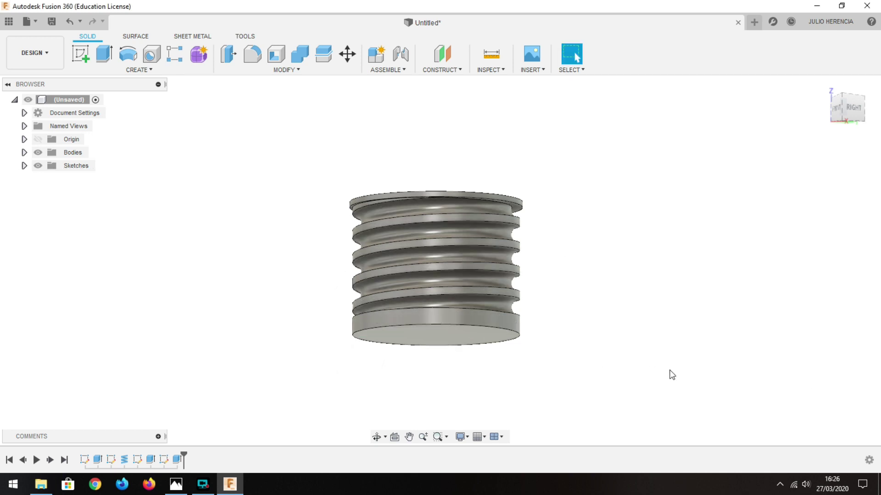
Fillet two helical thread edges of the base, each with a 0.05 mm radius
click(257, 55)
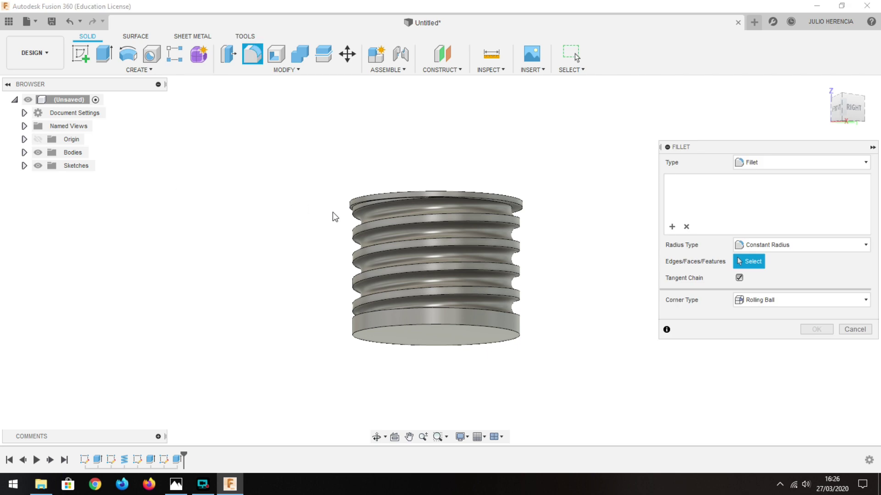
click(362, 227)
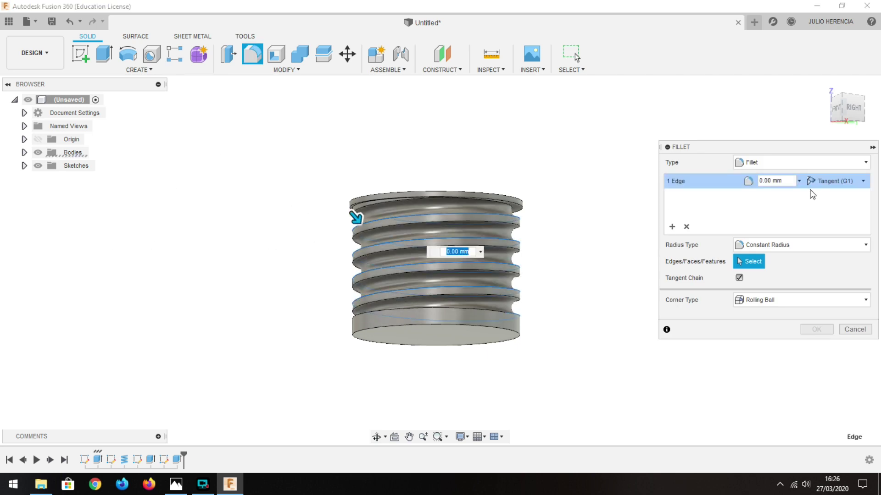
click(790, 181)
text(0.05)
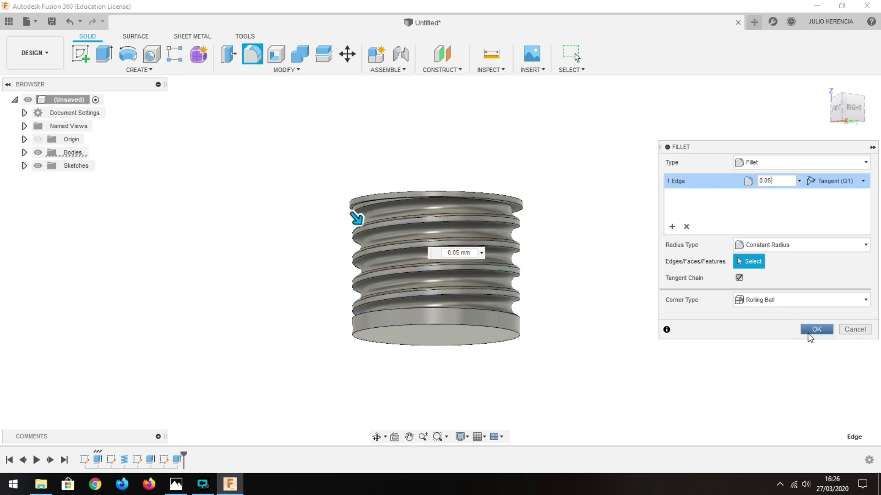
click(816, 329)
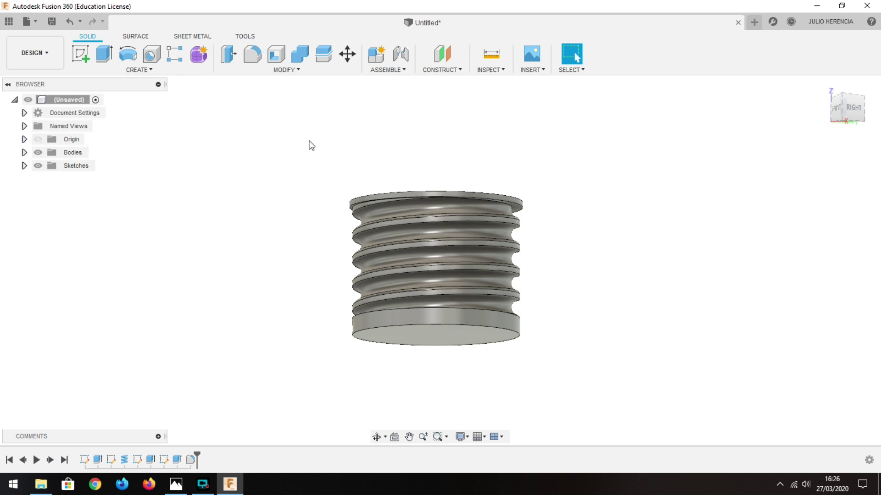
click(252, 54)
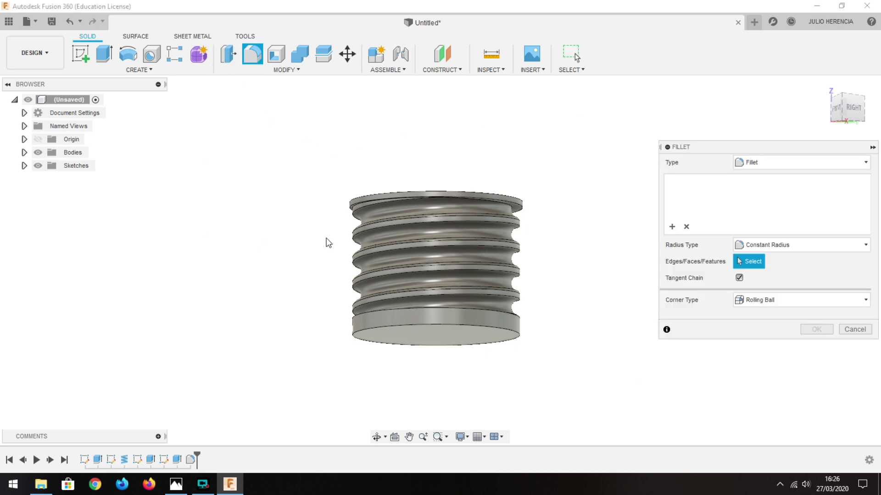
click(360, 234)
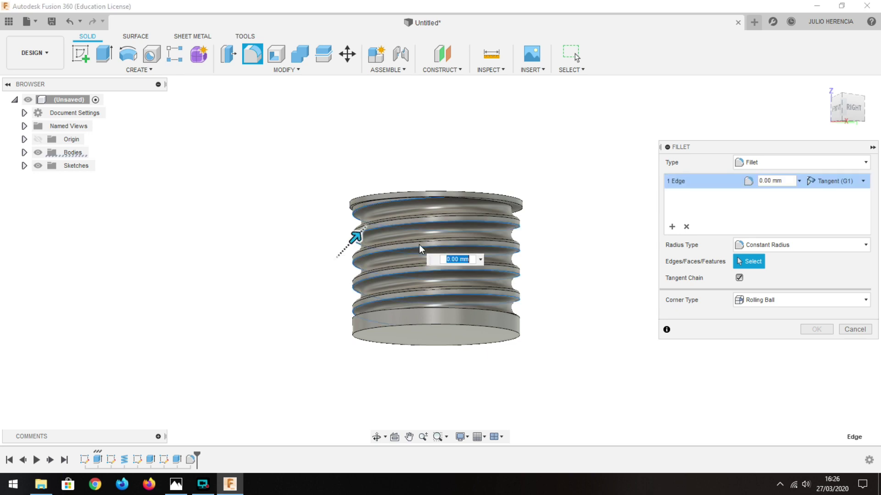
click(793, 180)
text(0.05)
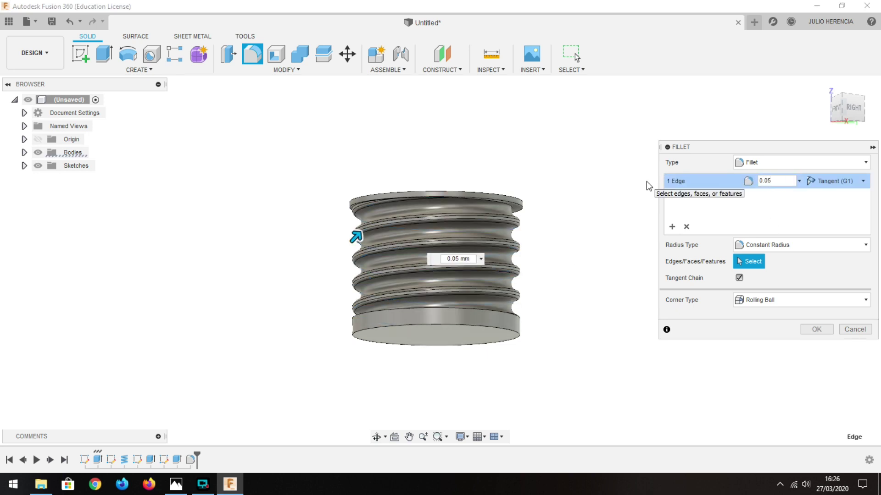
click(817, 329)
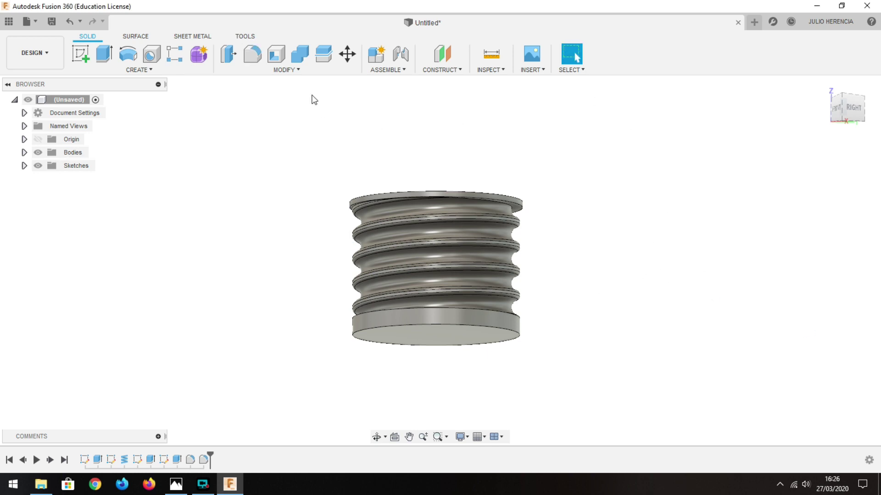
click(294, 71)
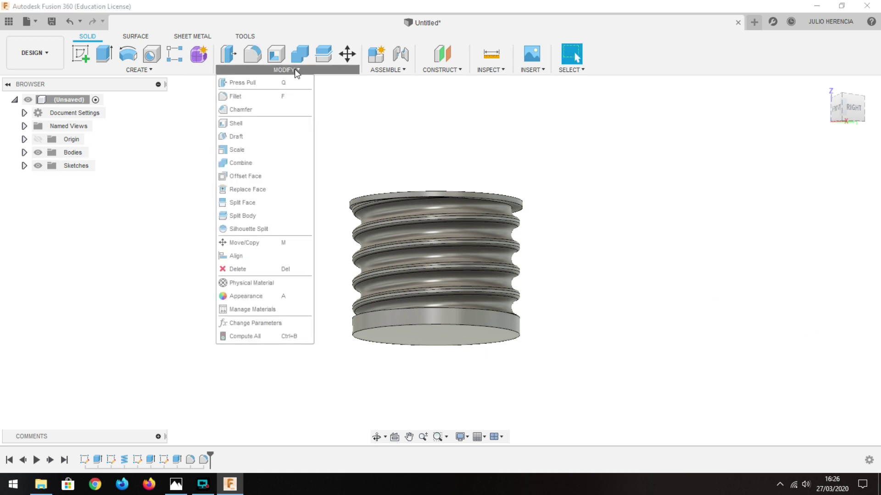
Bevel the threaded base's bottom circular edge with a 0.30 mm equal-distance chamfer
click(260, 110)
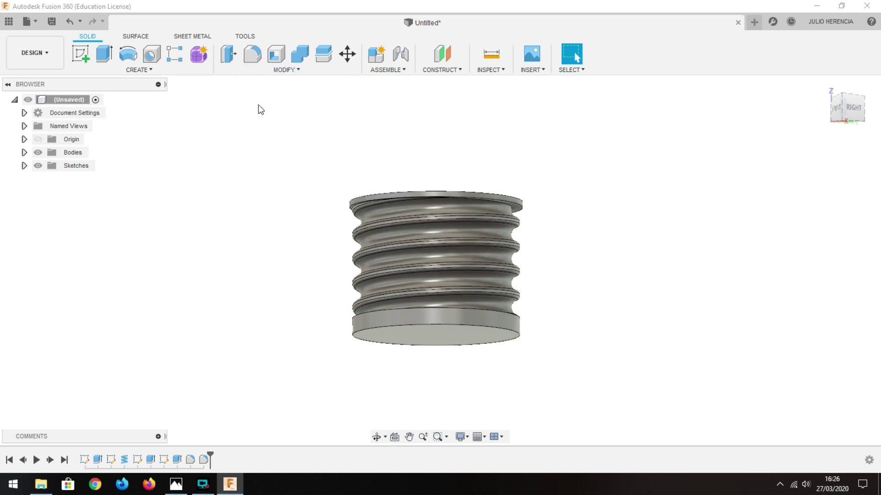
click(380, 329)
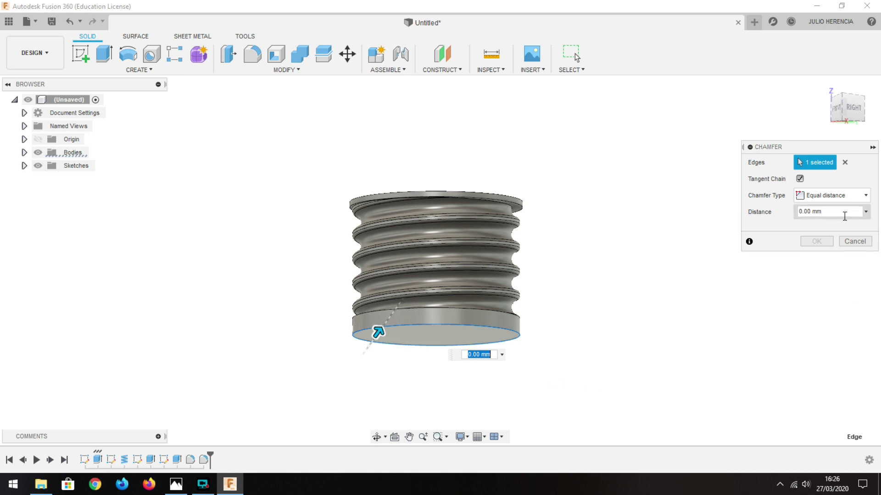
click(844, 210)
text(0.30)
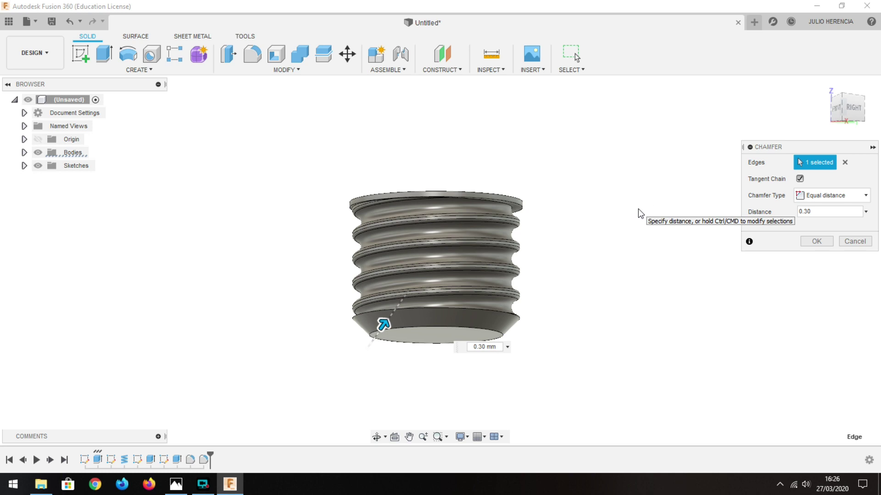
click(817, 244)
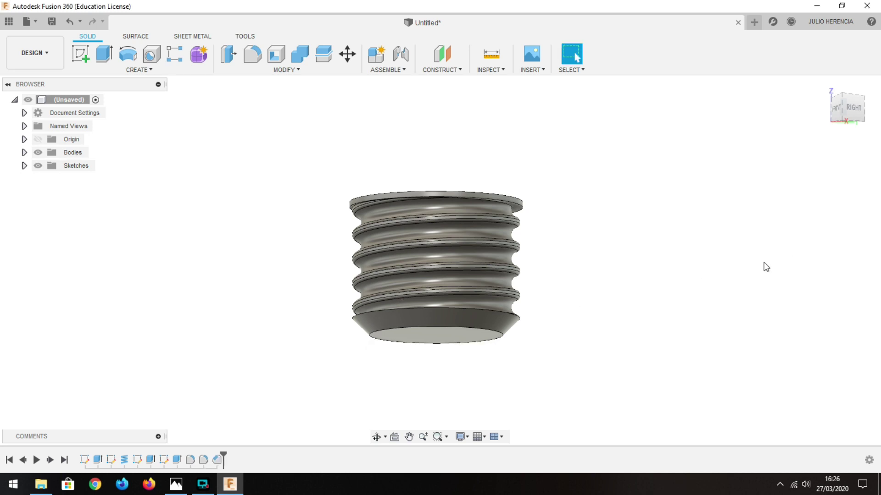
mouse_move(643, 217)
shift+middle_down()
mouse_move(630, 253)
mouse_move(648, 237)
mouse_move(631, 262)
shift+middle_up()
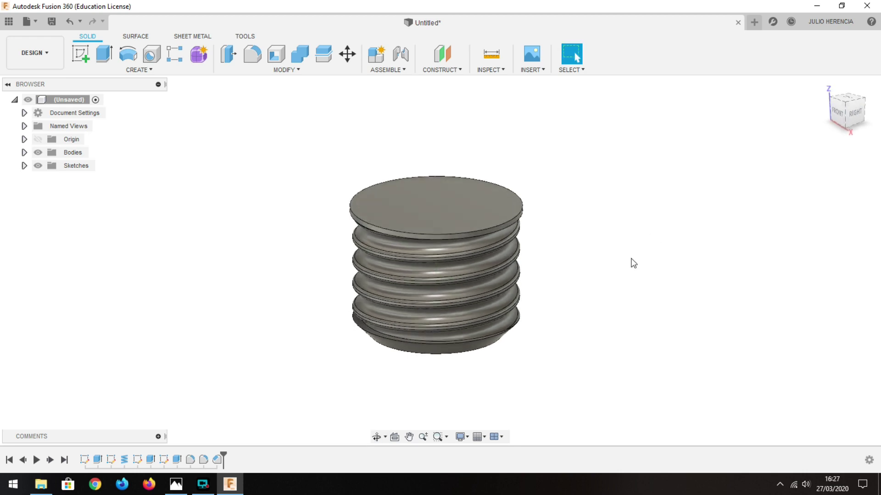
scroll(338, 370, up, 2)
scroll(338, 368, up, 2)
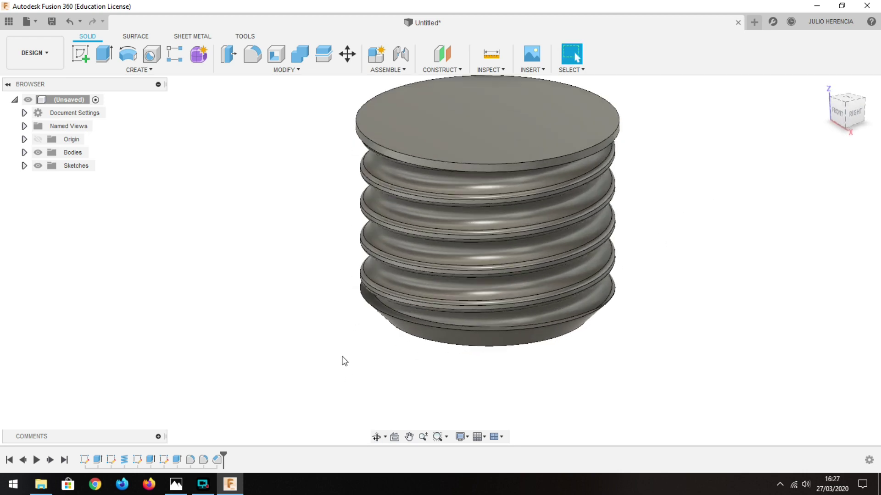
Round the edge where the lowest thread meets the chamfered foot with a 0.05 mm fillet
click(248, 56)
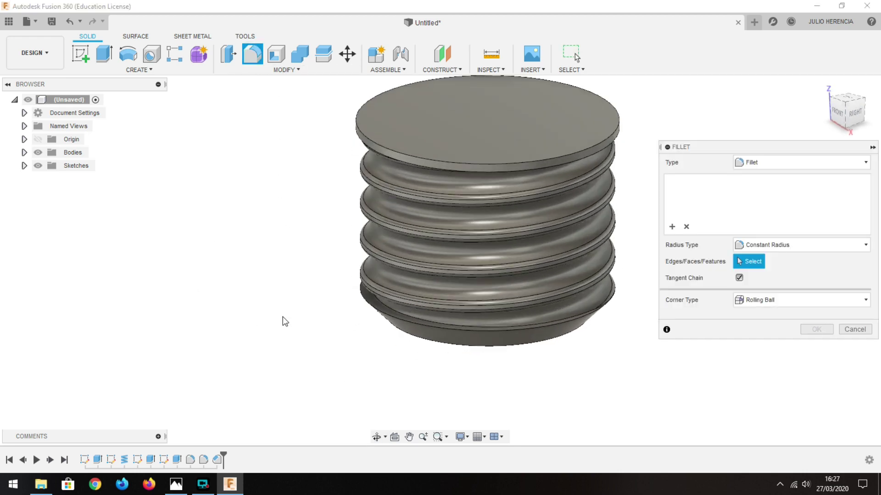
click(364, 299)
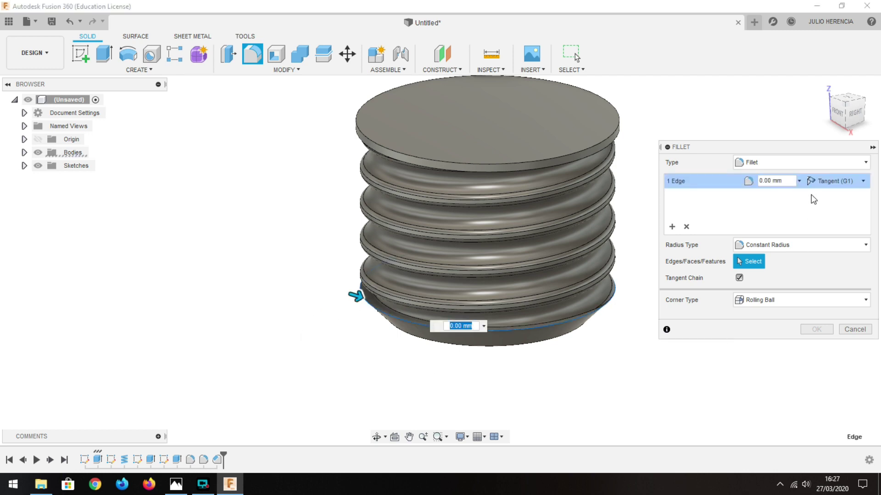
click(789, 181)
text(0.05)
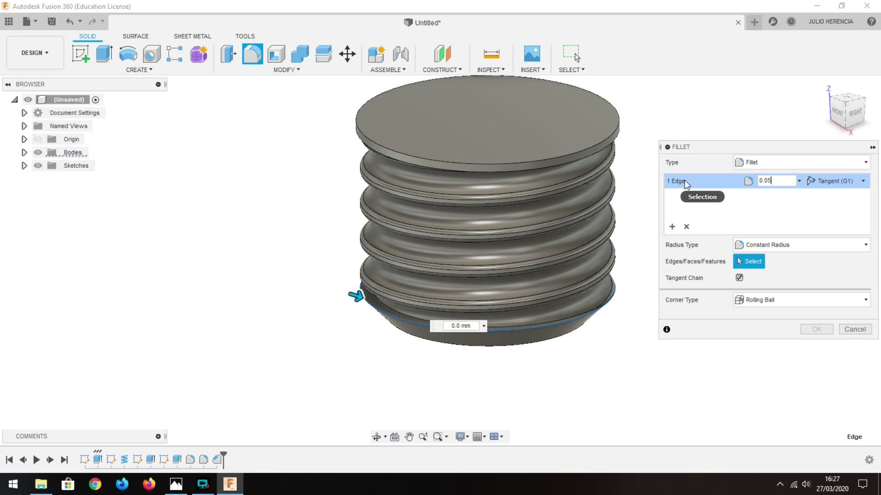
click(821, 330)
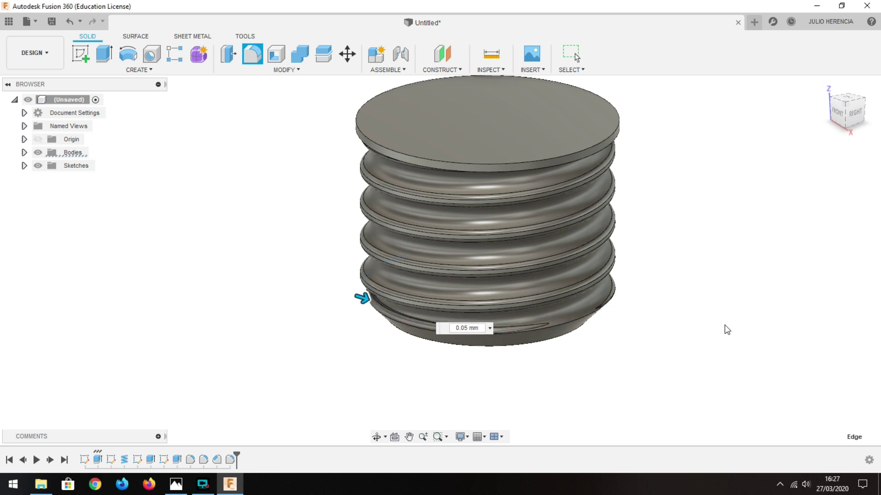
Start a sketch on the flat bottom face of the threaded base
scroll(717, 239, down, 2)
mouse_move(714, 238)
shift+middle_down()
mouse_move(712, 189)
mouse_move(686, 223)
mouse_move(714, 153)
shift+middle_up()
click(564, 238)
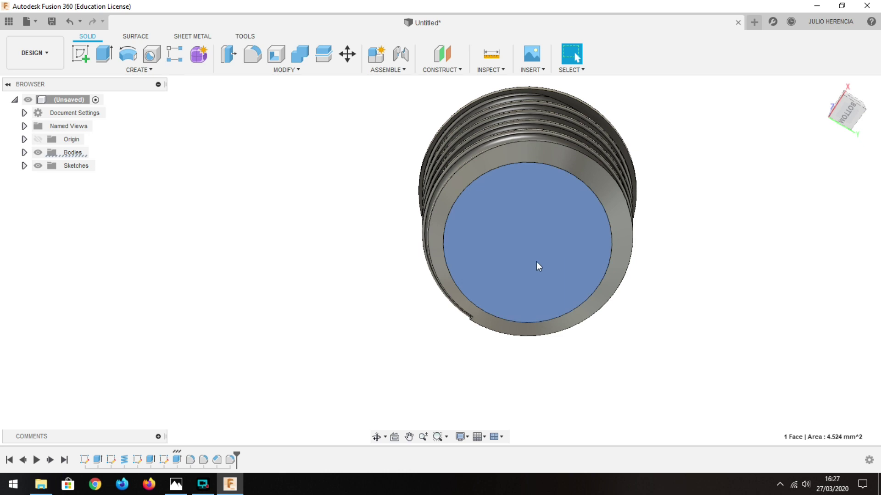
click(80, 51)
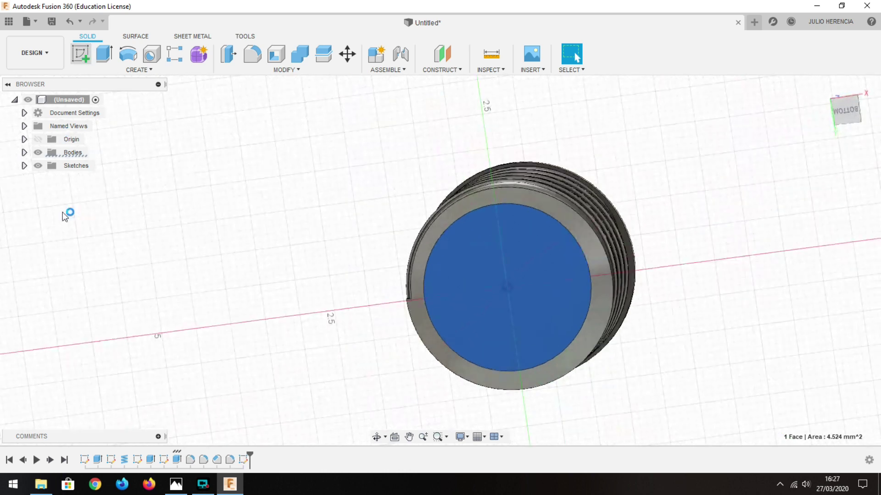
drag(678, 330, 620, 328)
key(Escape)
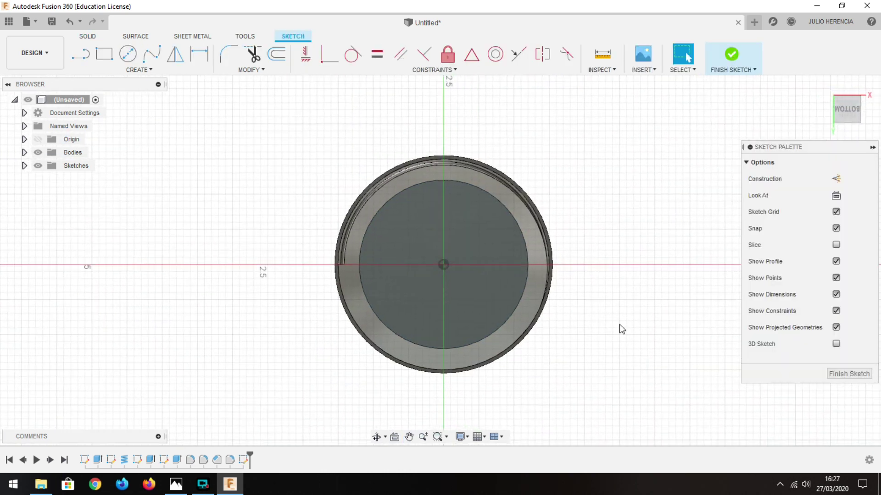
Draw a 1.40 mm diameter circle centred on the origin and finish the sketch
click(128, 54)
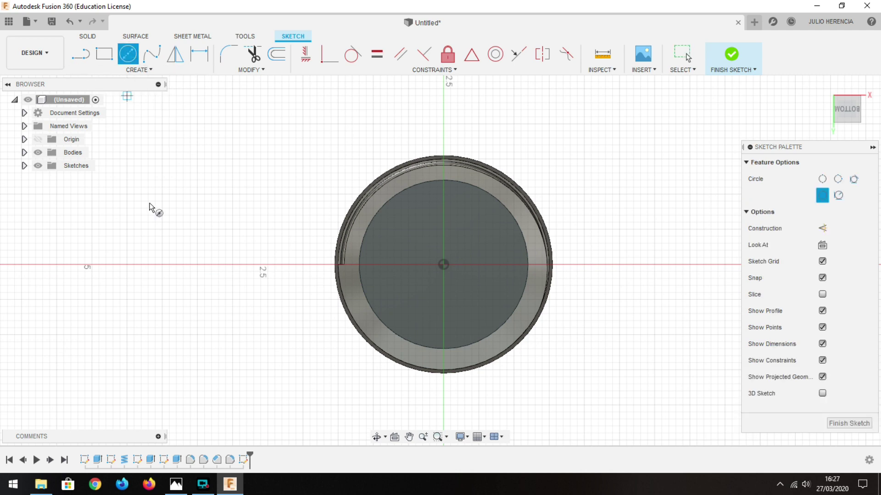
click(443, 266)
text(1)
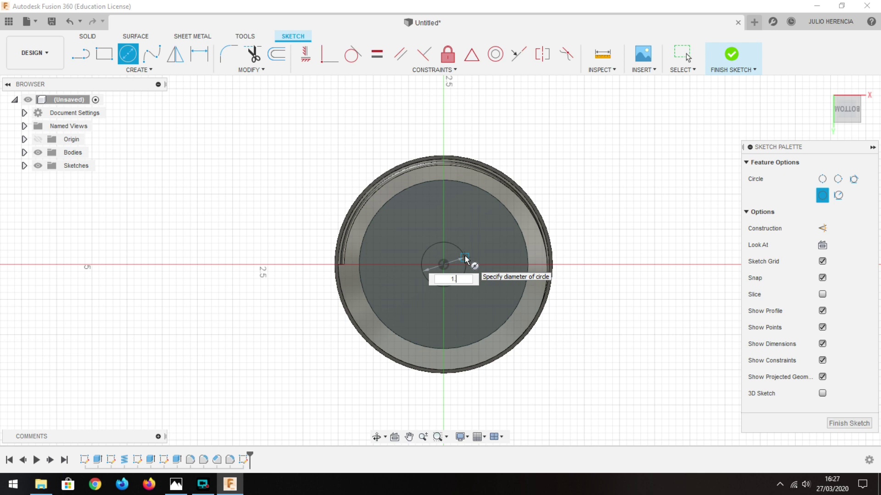
key(Return)
key(Escape)
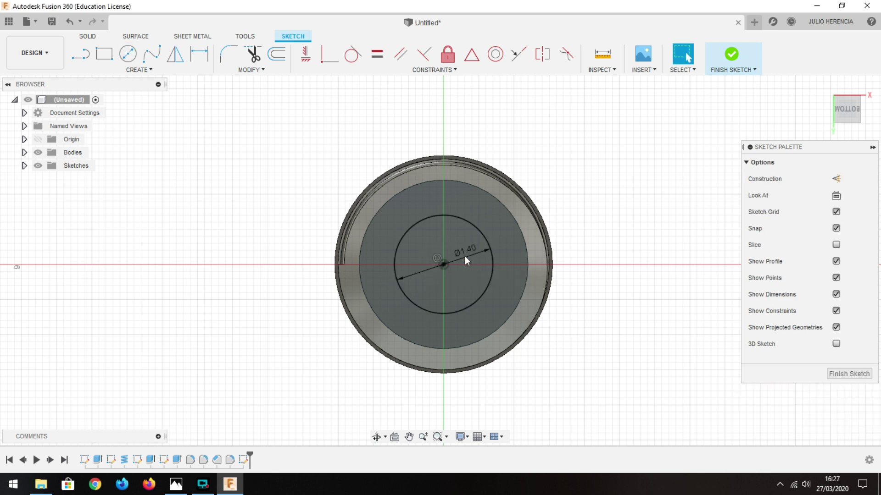
click(731, 54)
shift+middle_drag(744, 232, 726, 141)
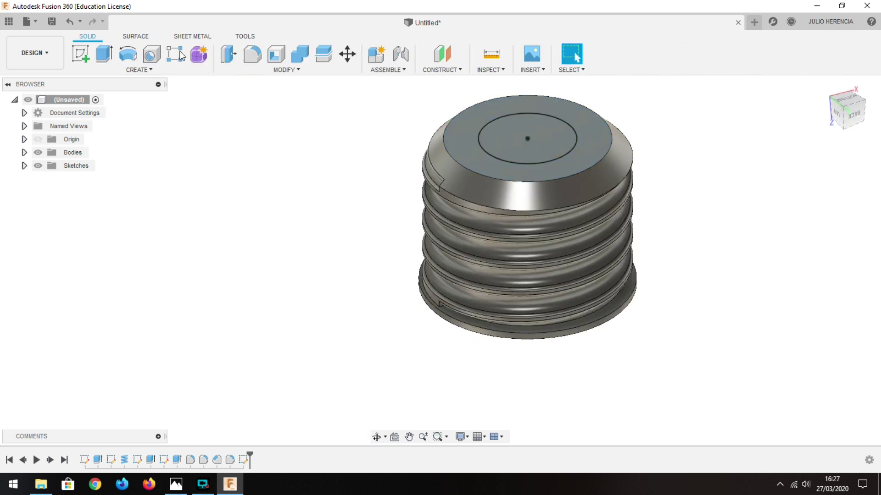
Extrude the inner 1.40 mm circle profile 0.10 mm as a Join
key(e)
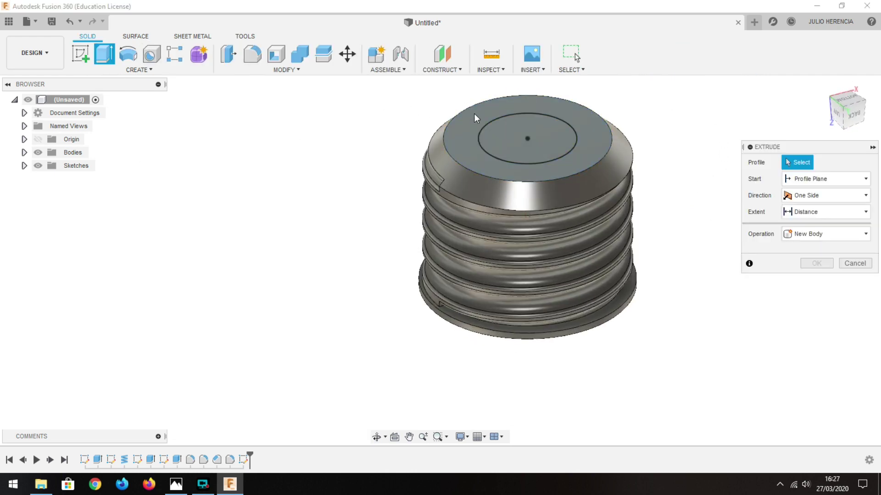
click(496, 128)
click(818, 230)
text(0.10)
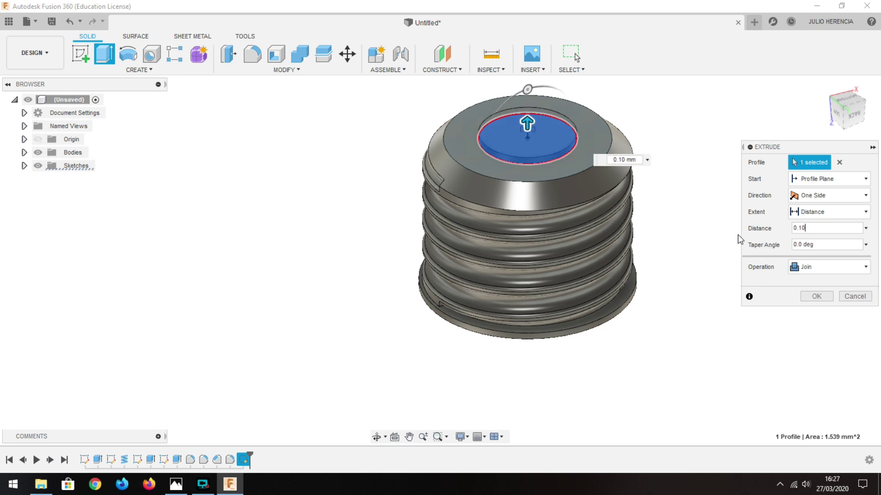
click(819, 298)
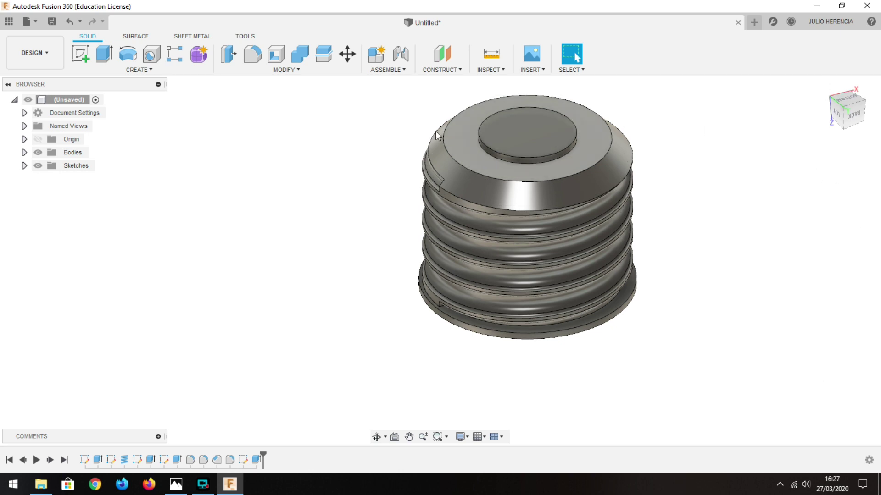
Create a sketch on the ring-shaped face around the raised disc
click(463, 139)
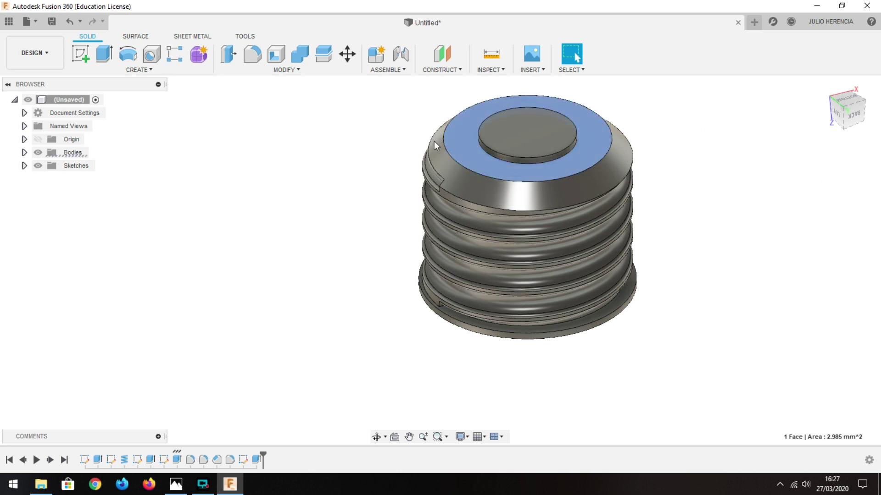
click(82, 54)
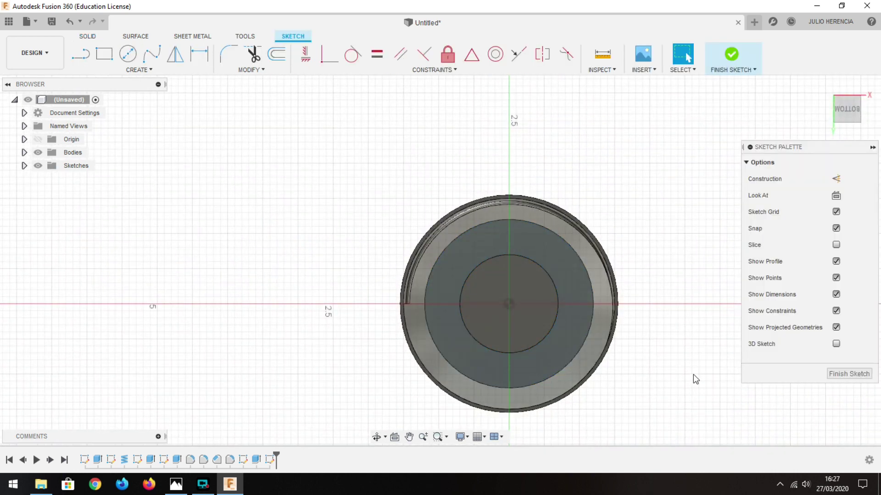
click(86, 36)
Join a 0.70 mm diameter sphere at the centre point of the contact disc
click(140, 71)
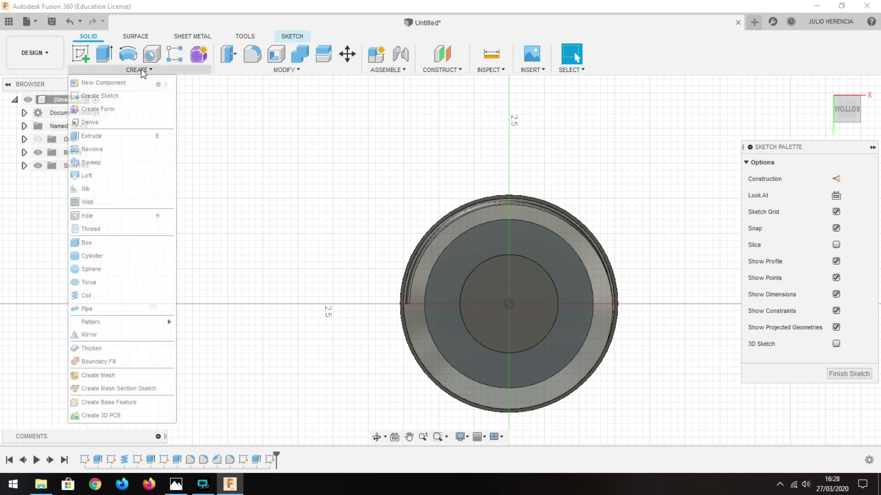
click(107, 268)
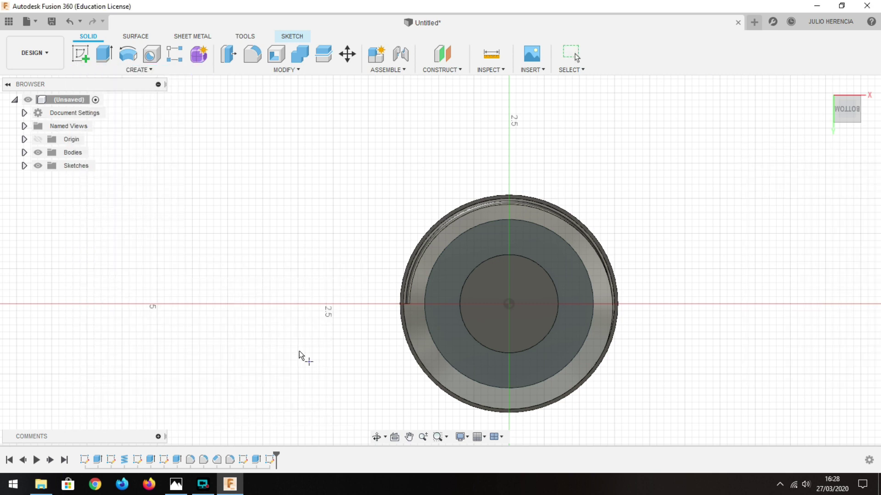
click(510, 304)
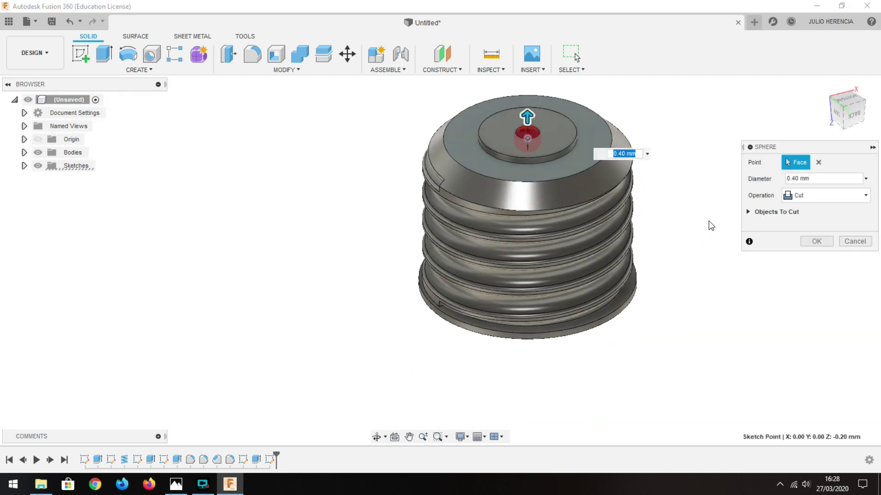
middle_drag(711, 219, 634, 270)
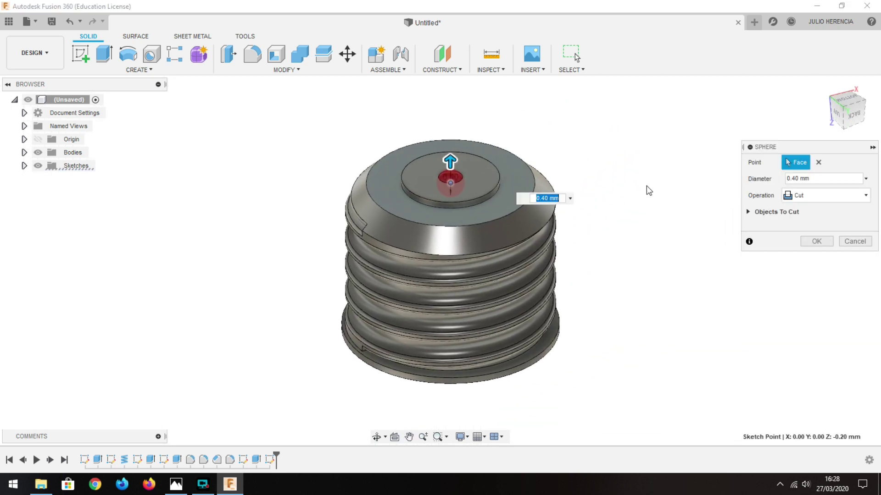
click(840, 197)
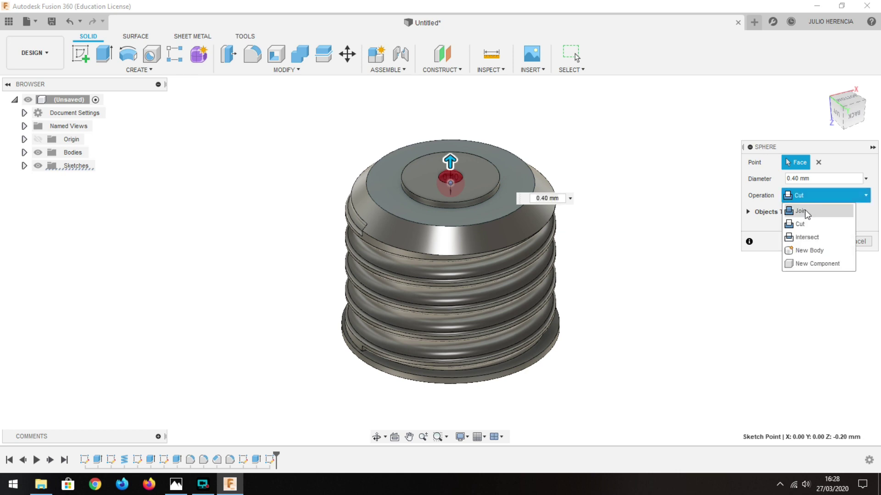
click(806, 214)
click(814, 178)
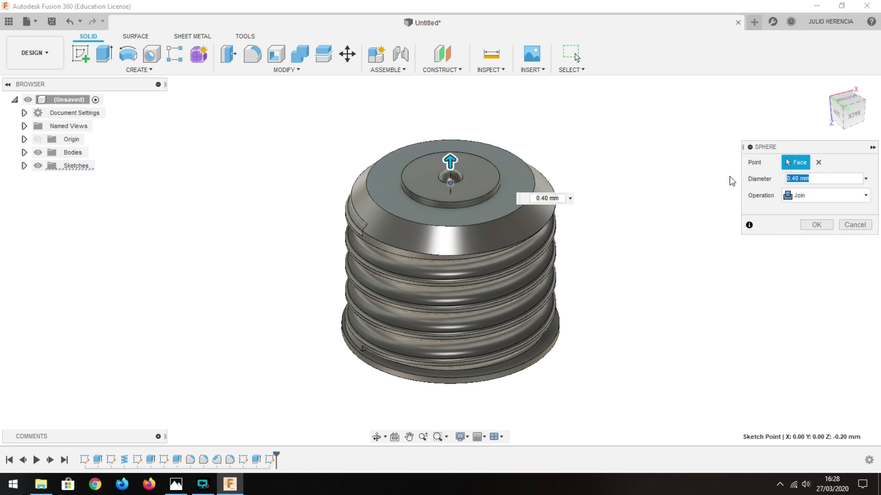
text(0.70)
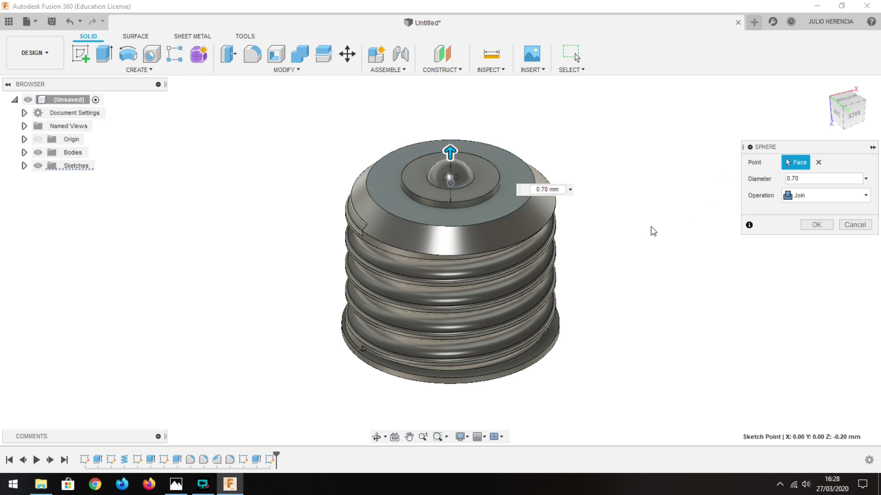
click(814, 225)
mouse_move(675, 186)
shift+middle_down()
mouse_move(663, 320)
mouse_move(658, 334)
mouse_move(657, 239)
mouse_move(640, 330)
shift+middle_up()
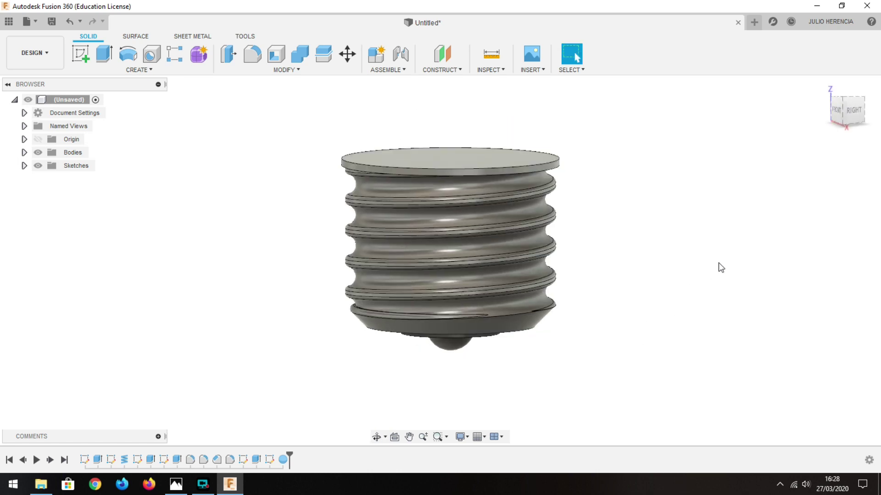
Open a new sketch on the front plane, viewed straight on with room above the base
click(836, 112)
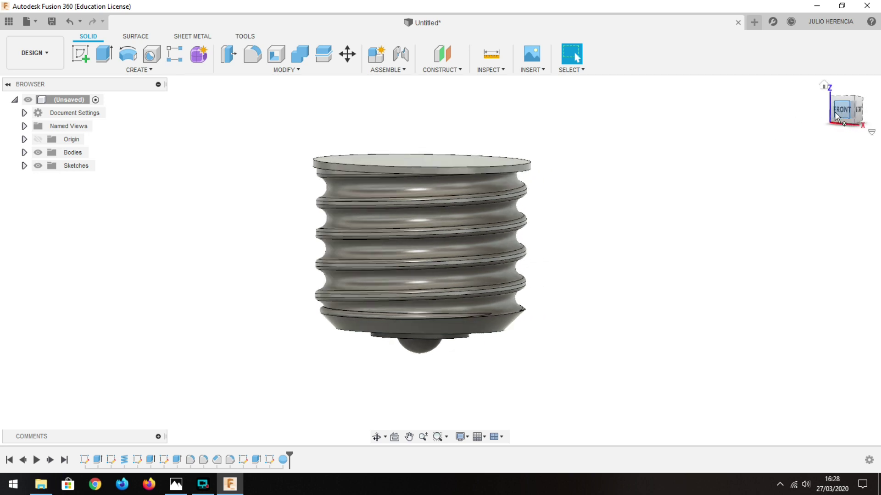
mouse_move(586, 216)
middle_down()
mouse_move(625, 307)
mouse_move(625, 283)
middle_up()
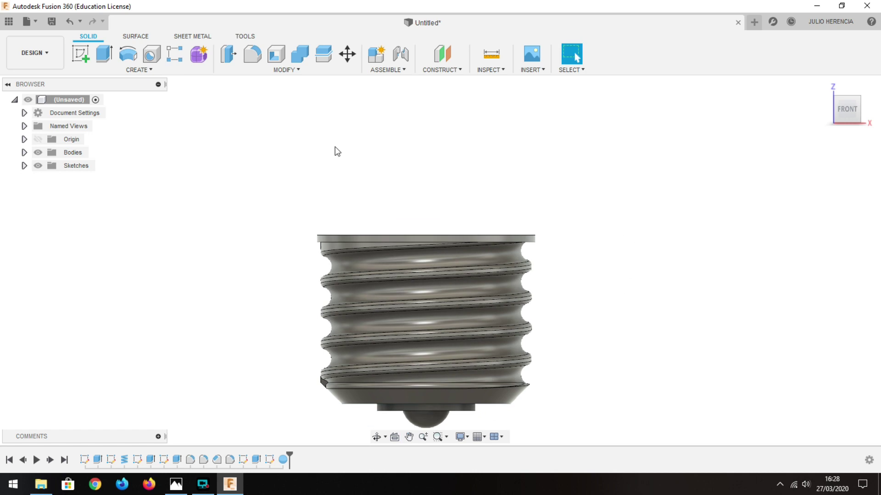
click(81, 46)
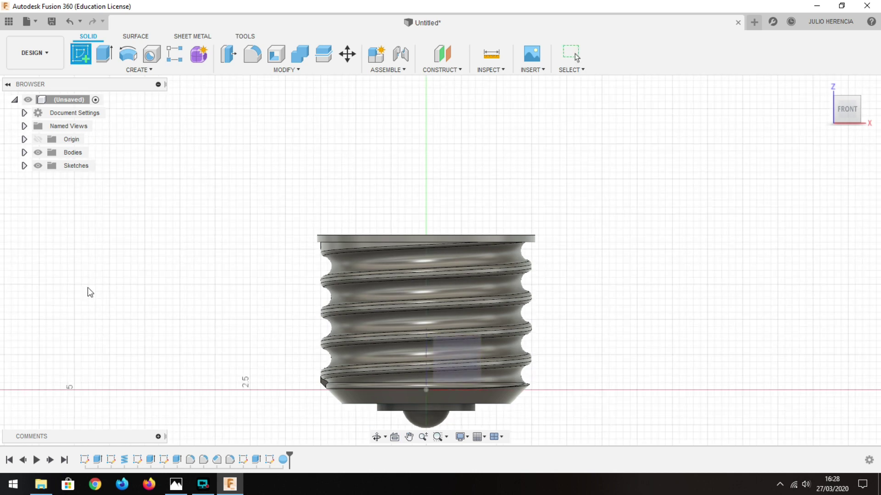
click(455, 348)
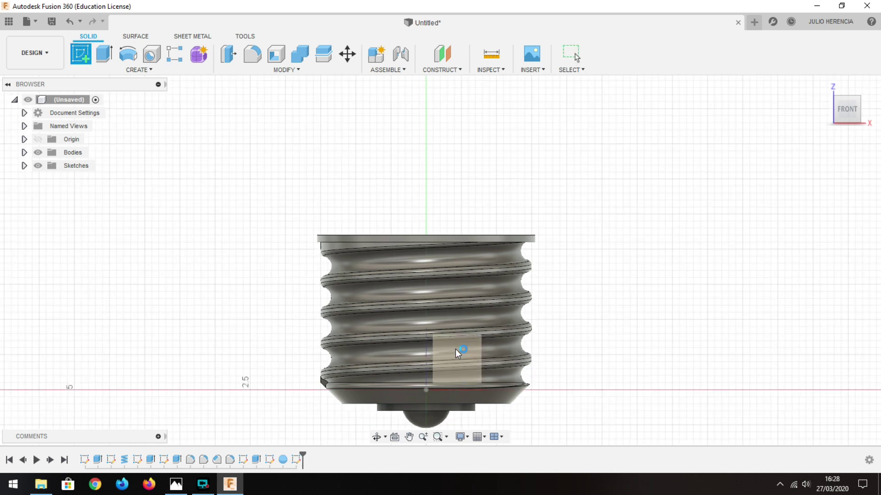
scroll(546, 217, down, 1)
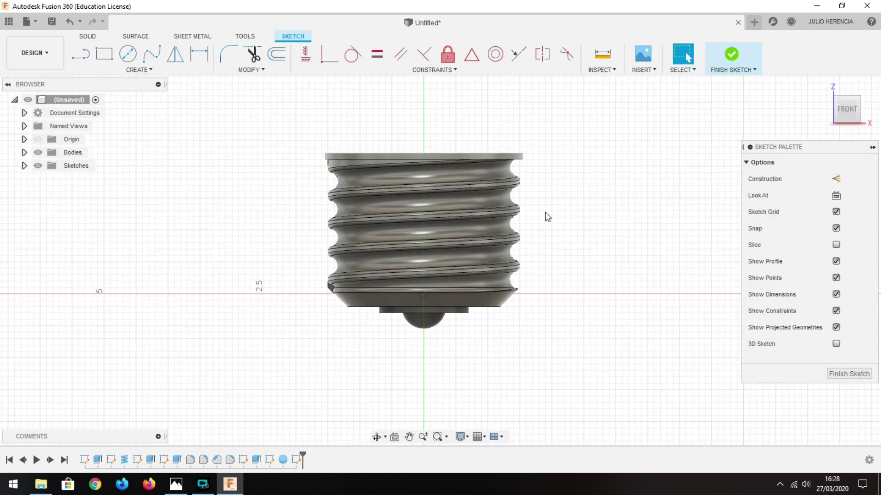
scroll(546, 216, down, 3)
scroll(546, 216, down, 2)
scroll(545, 217, down, 1)
scroll(551, 216, down, 2)
scroll(549, 216, down, 1)
scroll(553, 218, down, 1)
middle_drag(592, 199, 537, 367)
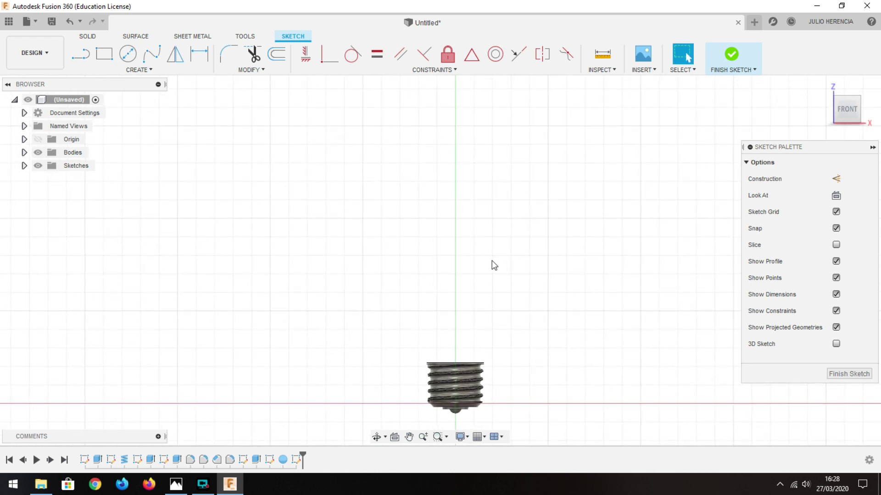
Draw a 7 mm diameter circle above the base, aligned vertically onto the axis
click(128, 54)
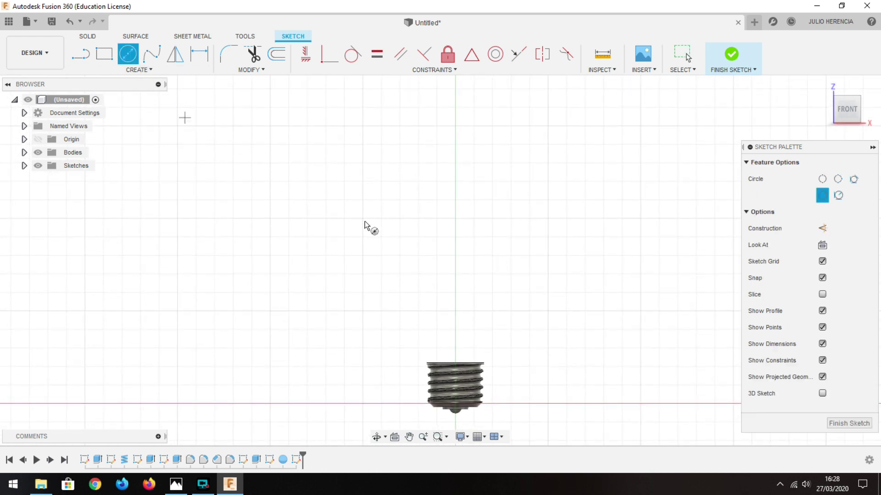
click(468, 204)
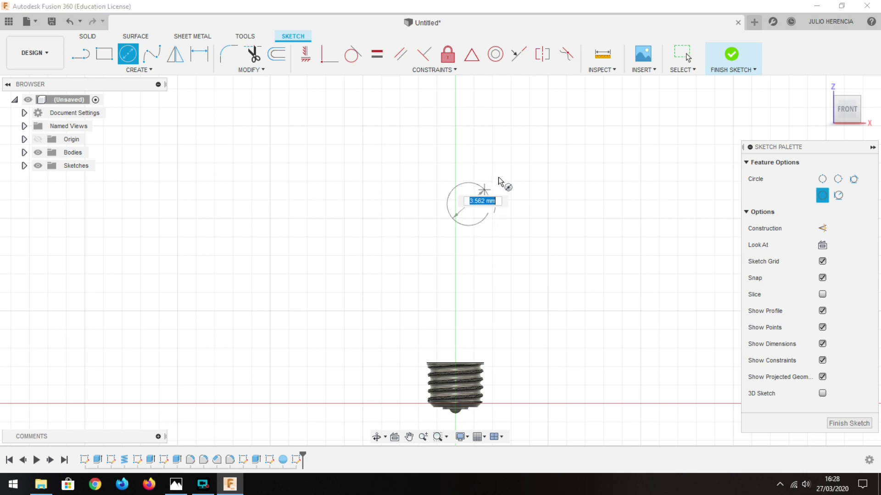
text(7)
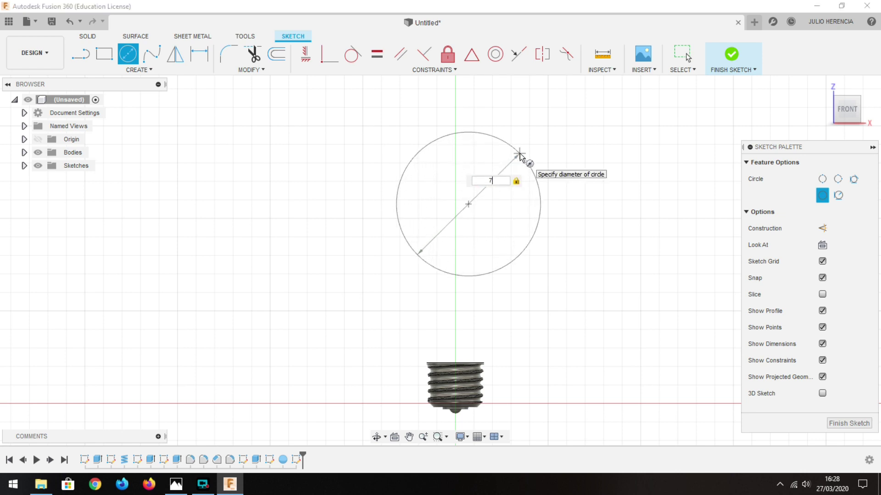
key(Return)
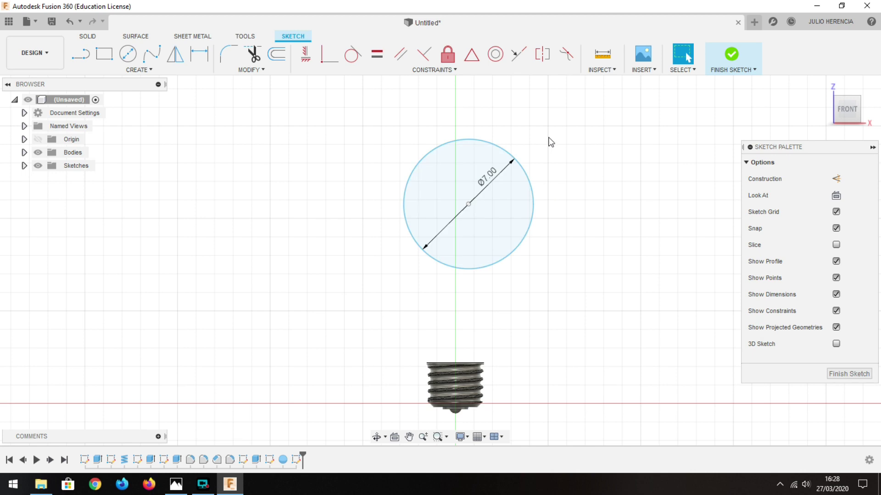
click(307, 53)
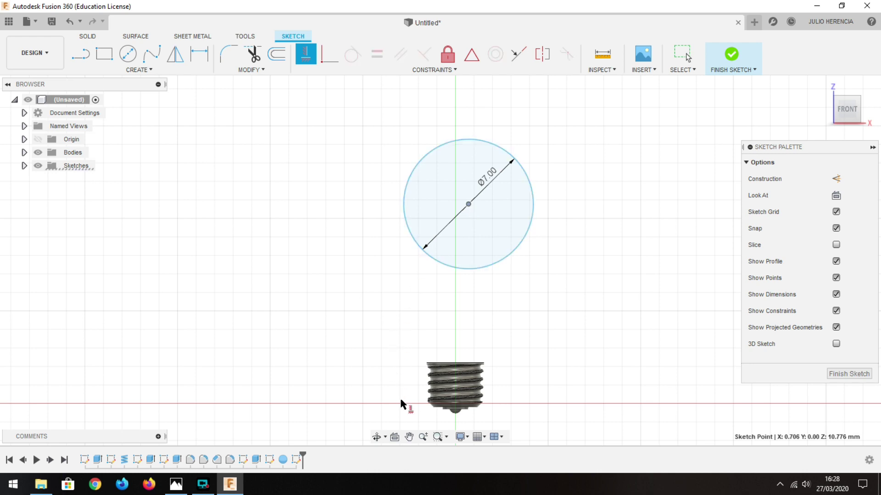
click(457, 404)
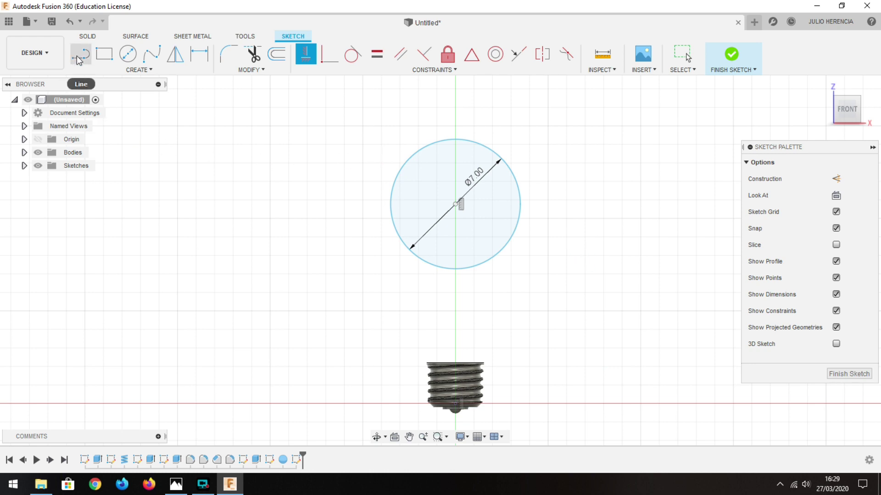
Draw an 8.7 mm vertical line from the circle's top, coincident with its centre
click(78, 58)
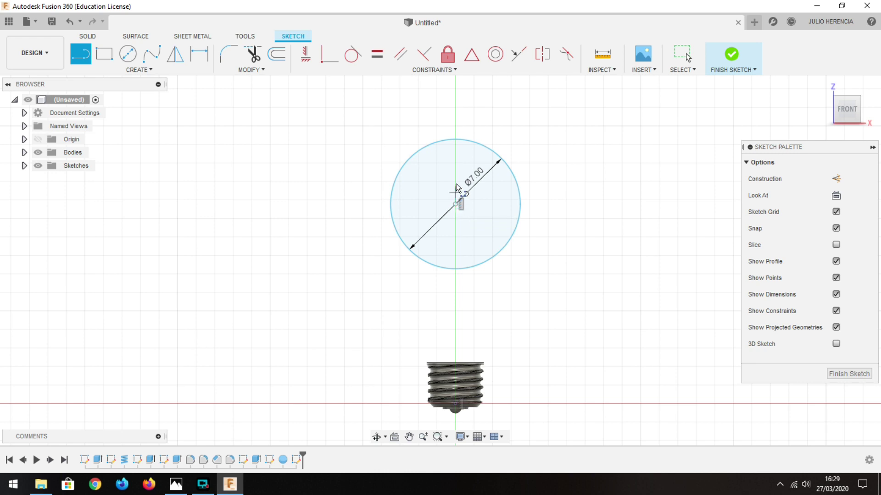
click(455, 139)
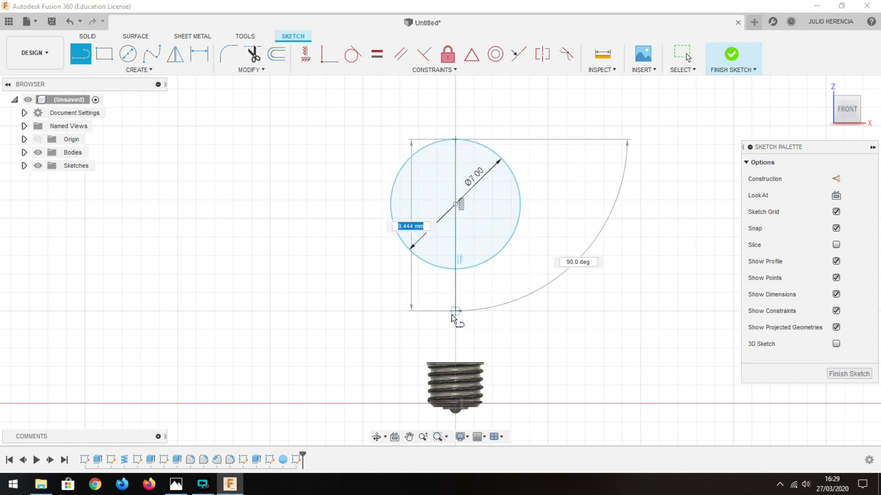
text(8)
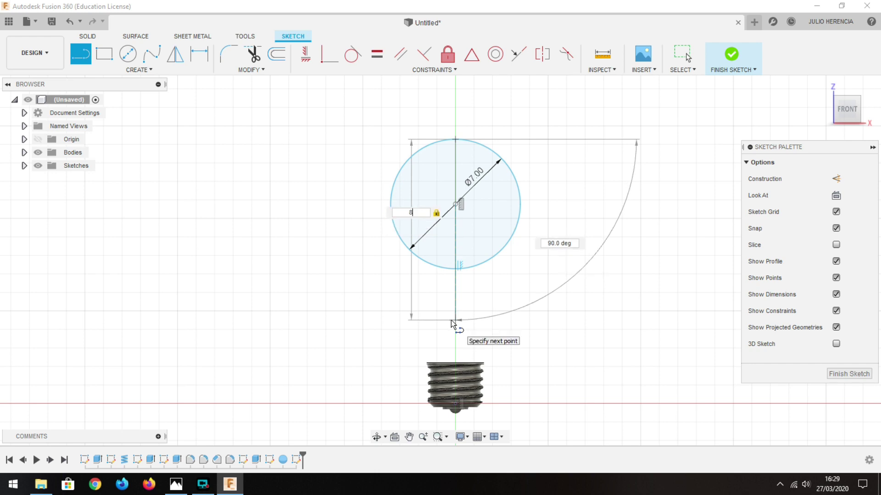
text(.7)
key(Return)
key(Escape)
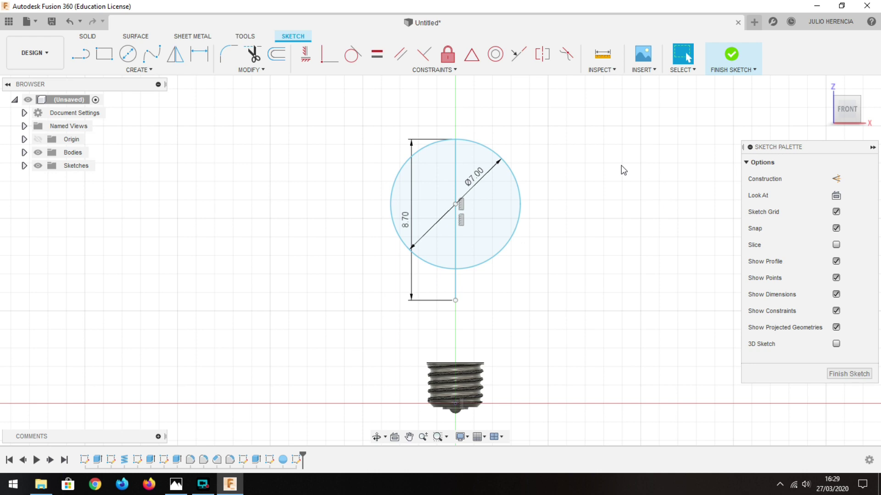
click(329, 55)
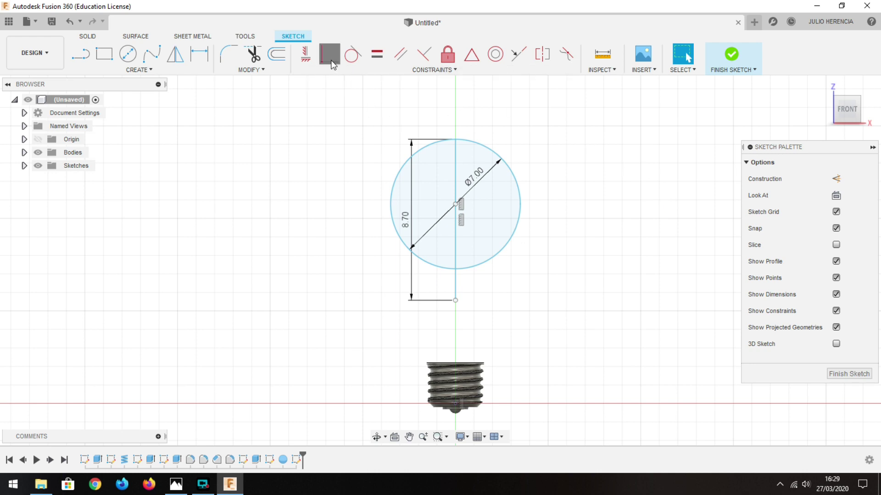
click(455, 169)
click(455, 205)
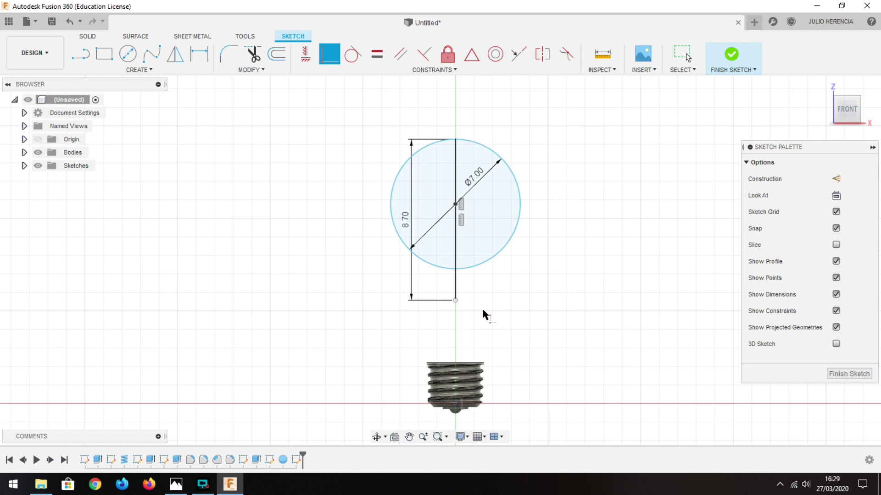
scroll(483, 314, up, 2)
scroll(483, 311, up, 1)
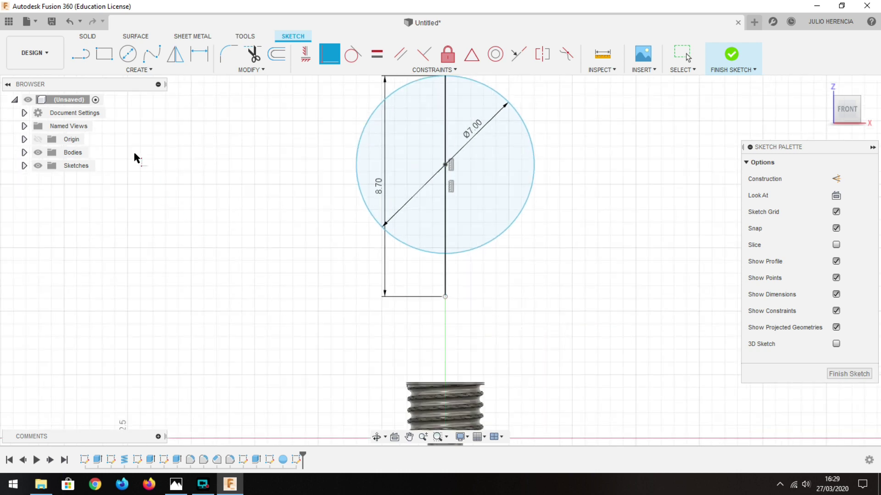
Draw a 1.3 mm horizontal line from the vertical line's bottom end
click(80, 57)
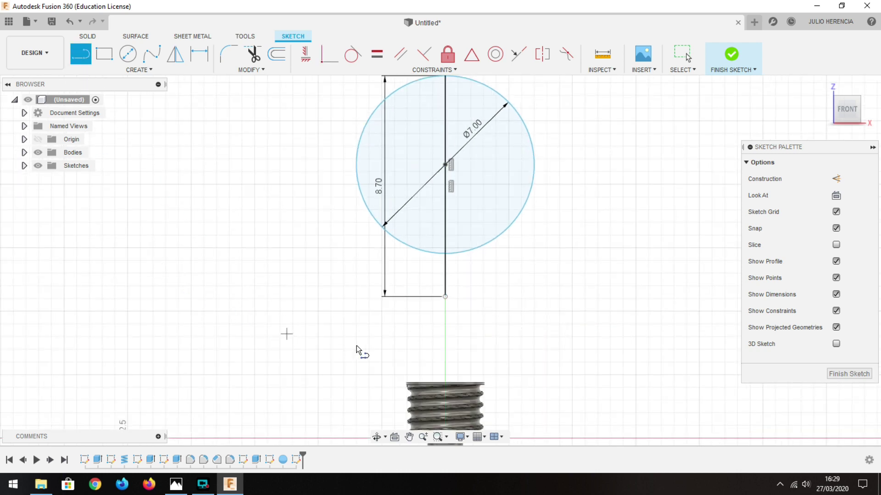
click(446, 297)
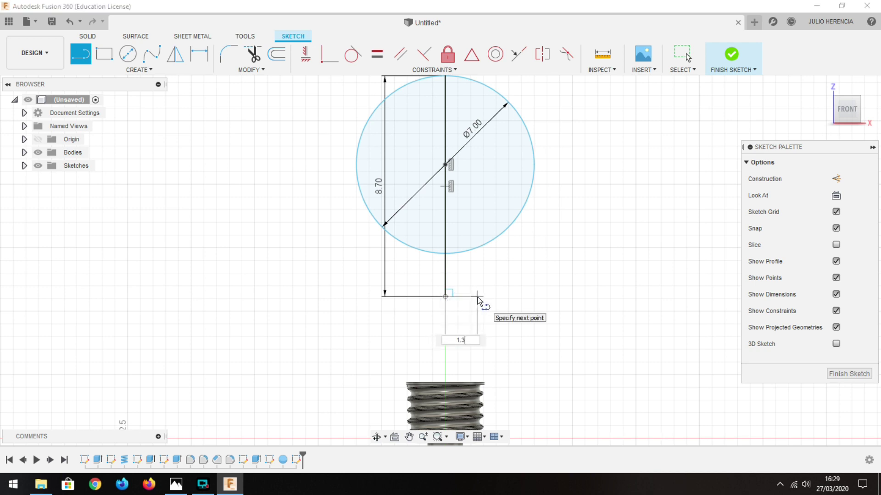
key(Return)
key(Escape)
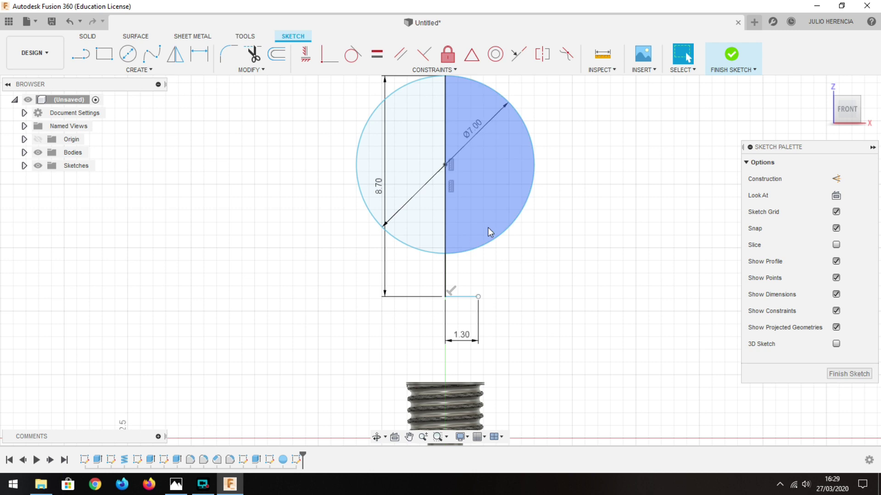
Add a small circle above the short line and dimension its diameter to 1.20
click(128, 54)
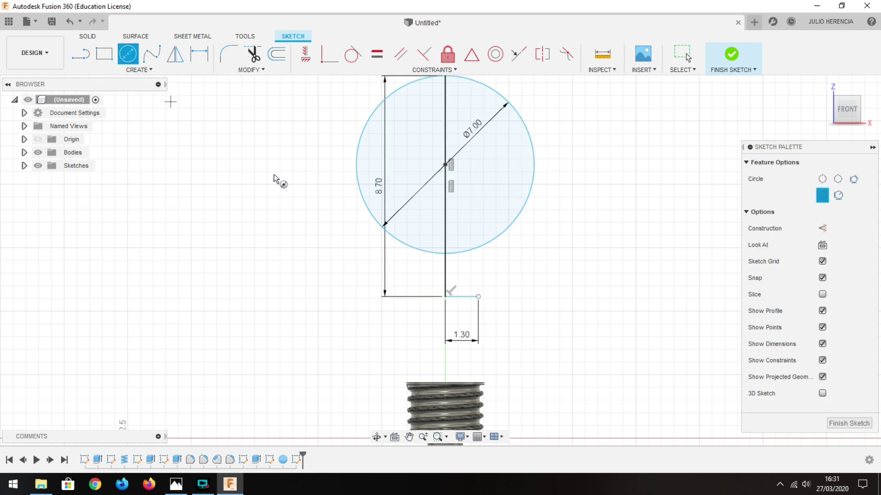
click(483, 274)
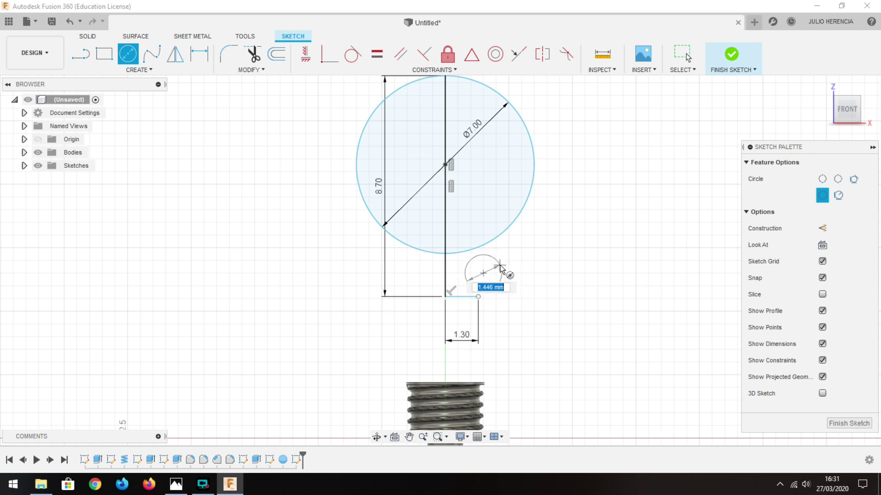
click(502, 271)
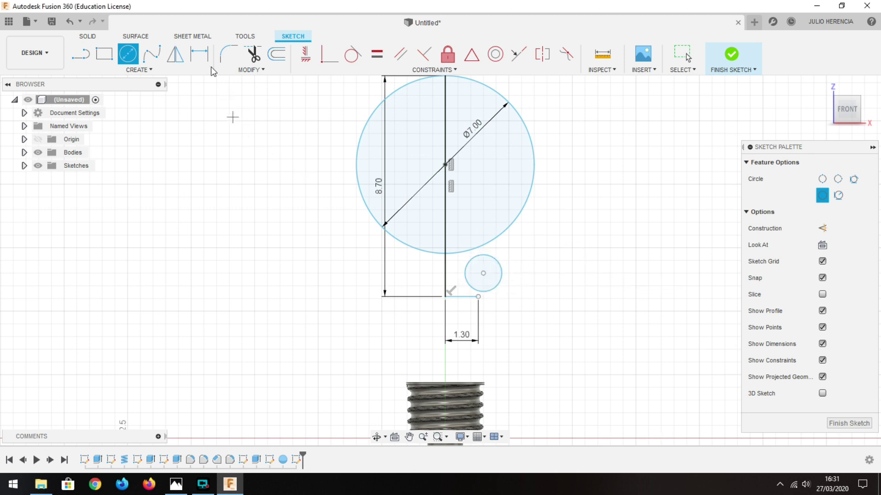
click(207, 62)
click(502, 268)
click(527, 260)
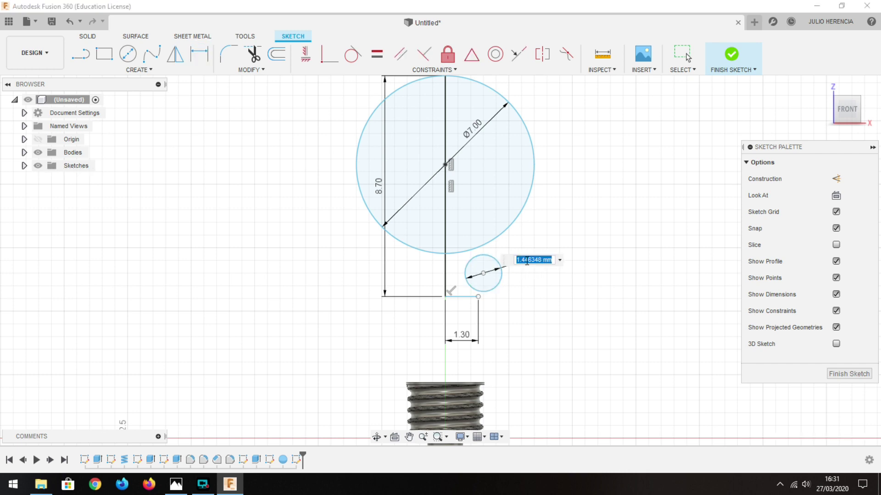
text(1.20)
key(Return)
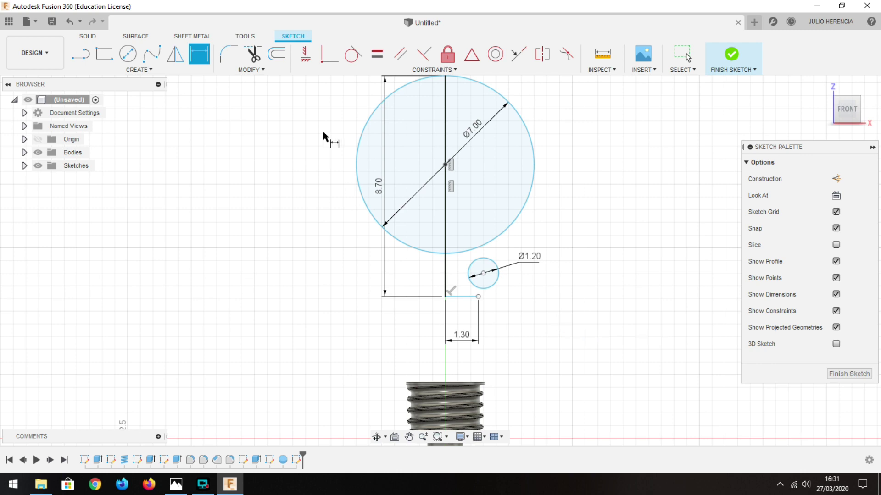
Align the small circle's centre vertically with the line end and make it tangent
click(306, 55)
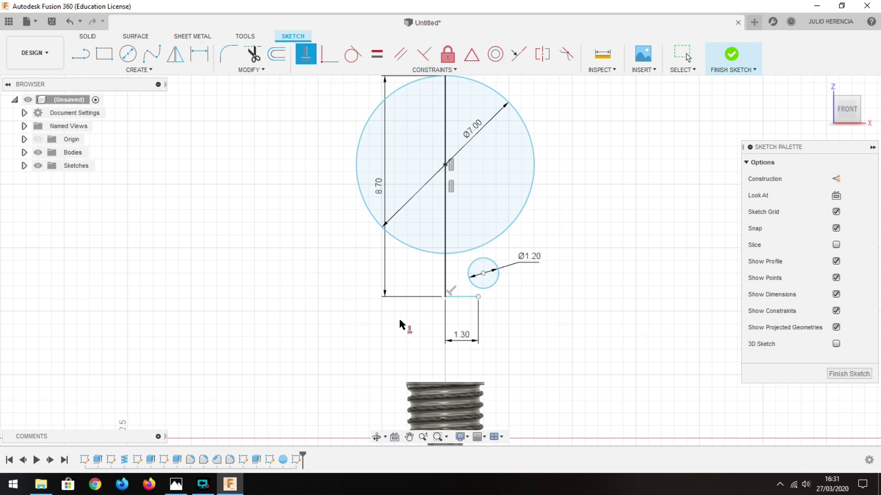
click(483, 273)
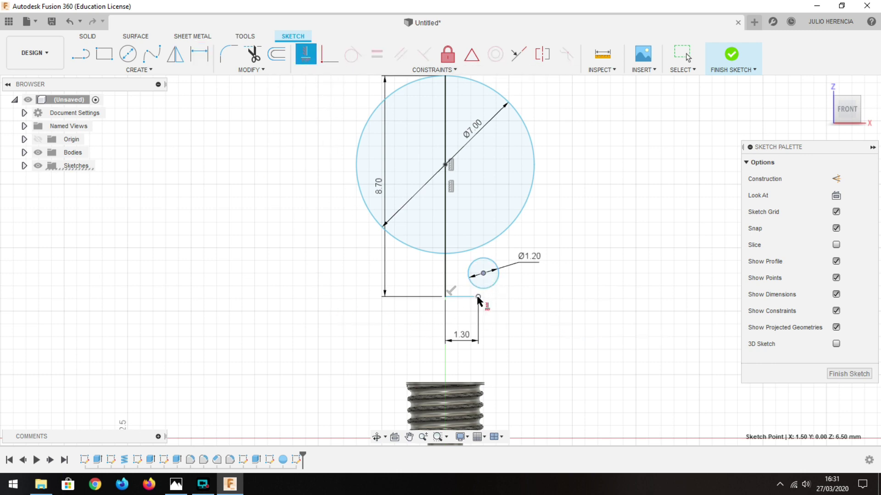
click(478, 297)
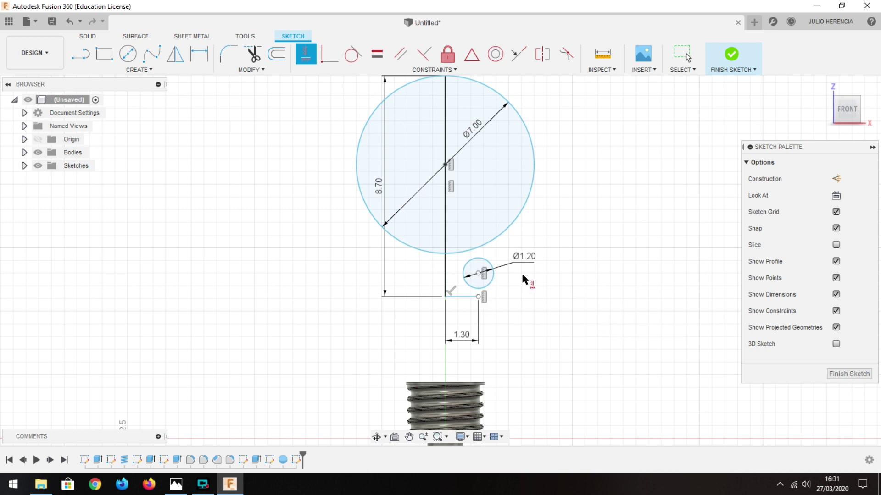
click(351, 57)
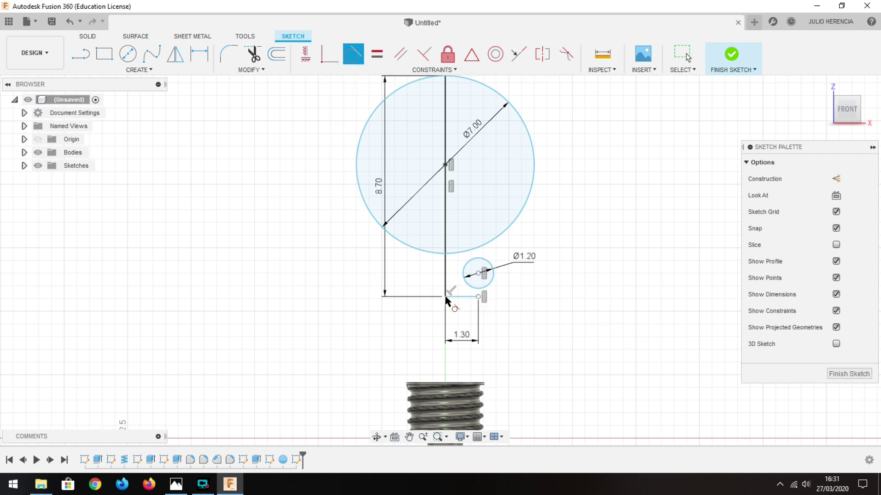
click(491, 279)
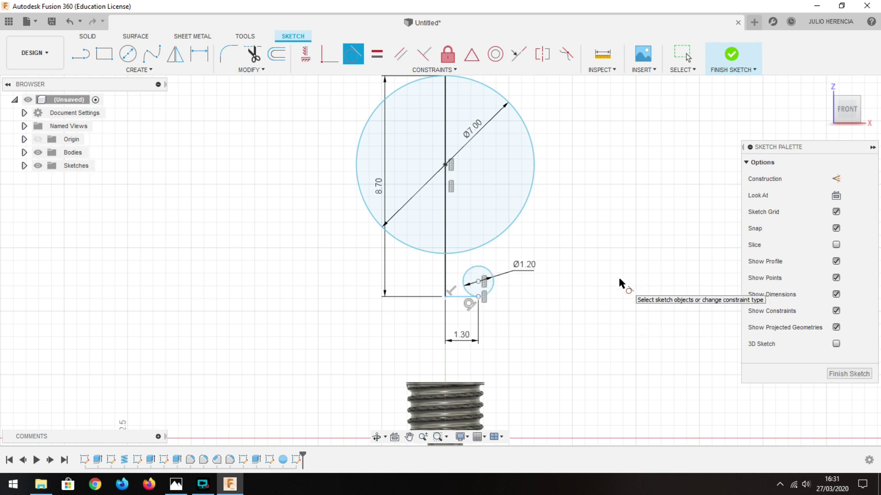
Add a right-hand circle tangent to both the Ø7 and Ø1.20 circles
click(128, 54)
click(565, 275)
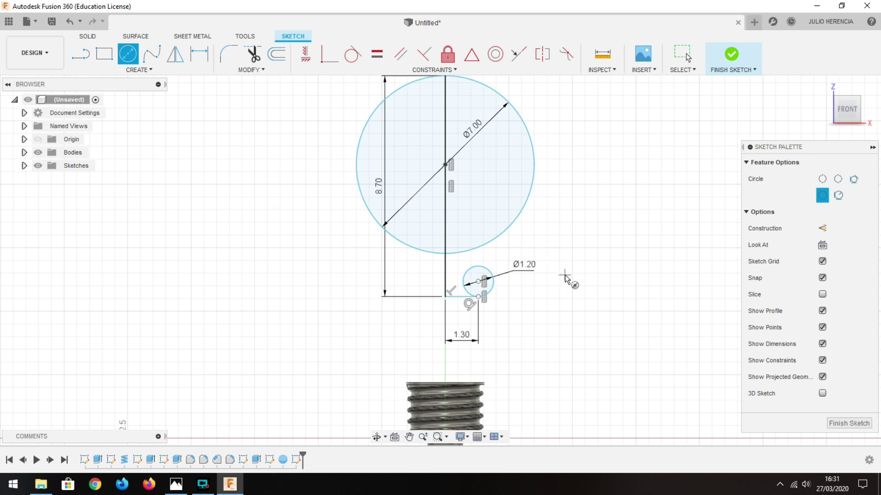
click(584, 217)
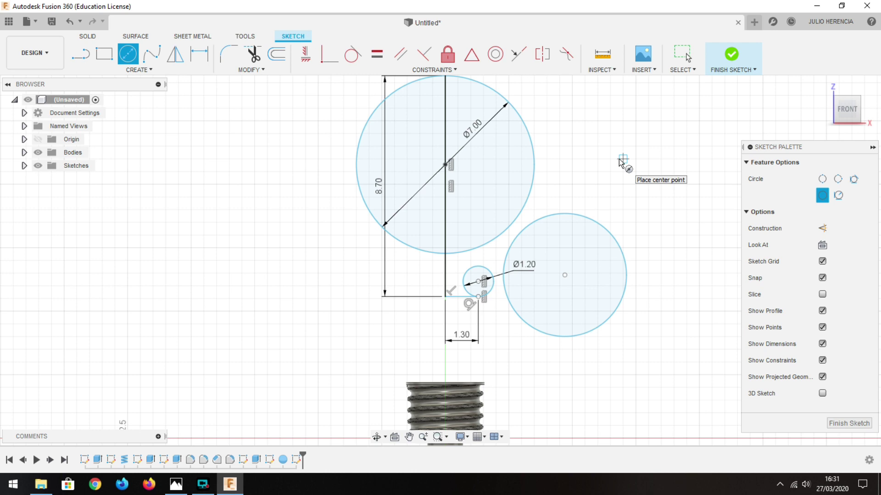
click(353, 54)
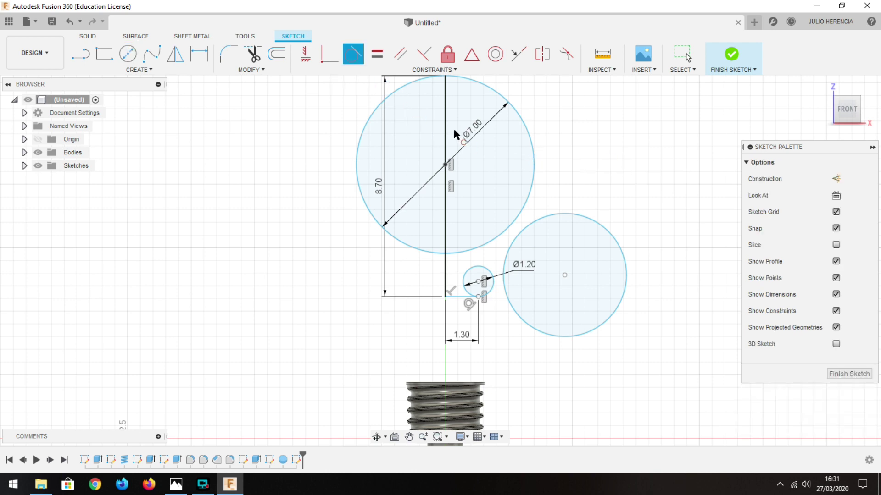
click(529, 230)
click(519, 222)
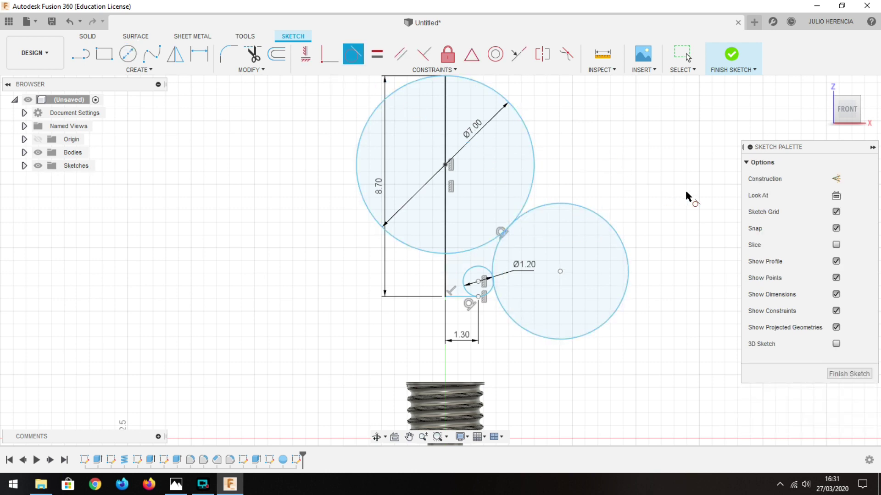
click(509, 321)
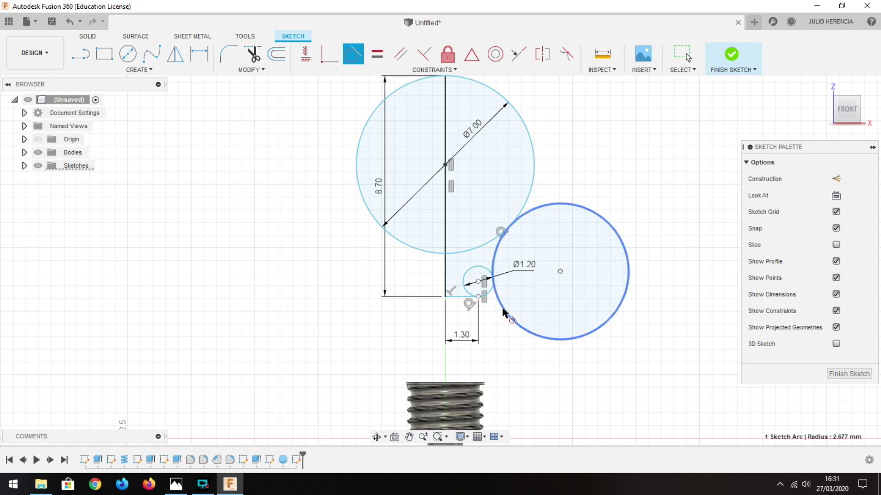
click(490, 295)
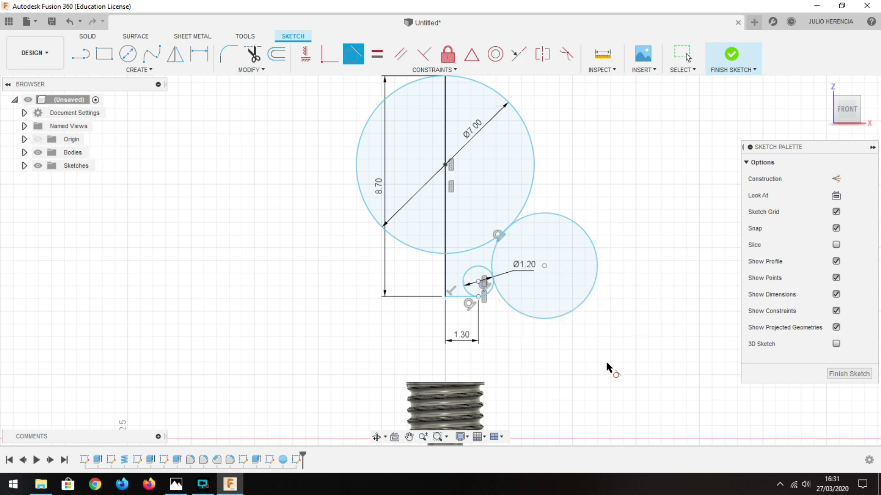
Dimension the right-hand circle's diameter to 10
click(200, 57)
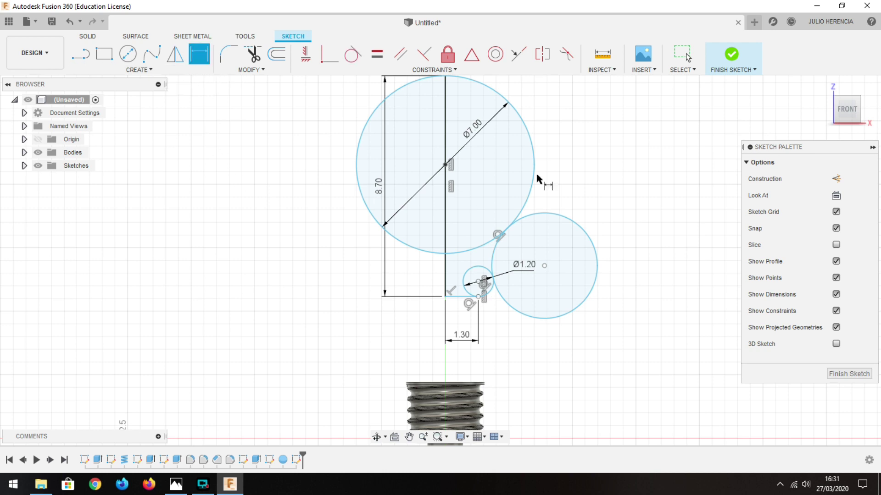
click(585, 232)
click(637, 198)
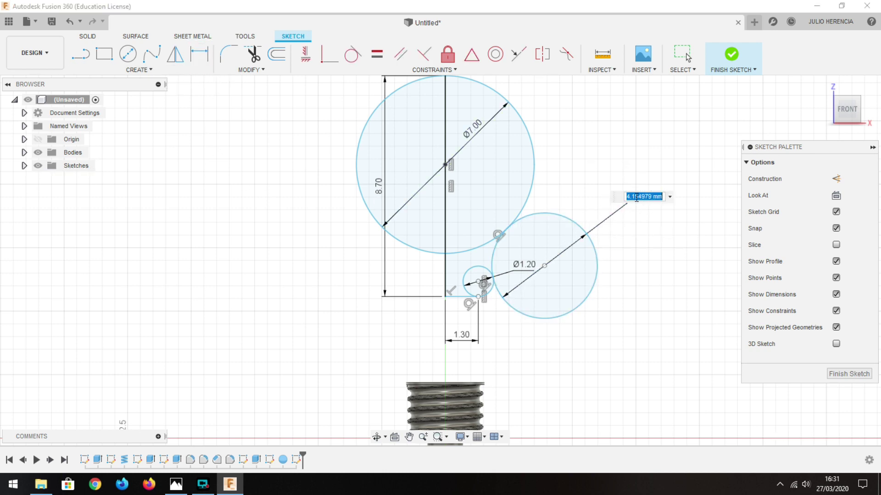
text(10)
key(Return)
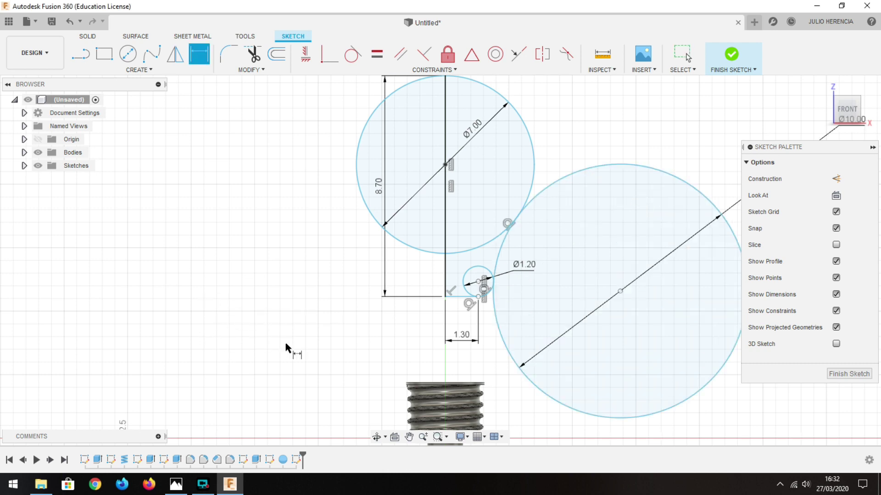
Dimension the vertical line's foot 2.2 mm above the base's bottom point
middle_drag(290, 345, 296, 298)
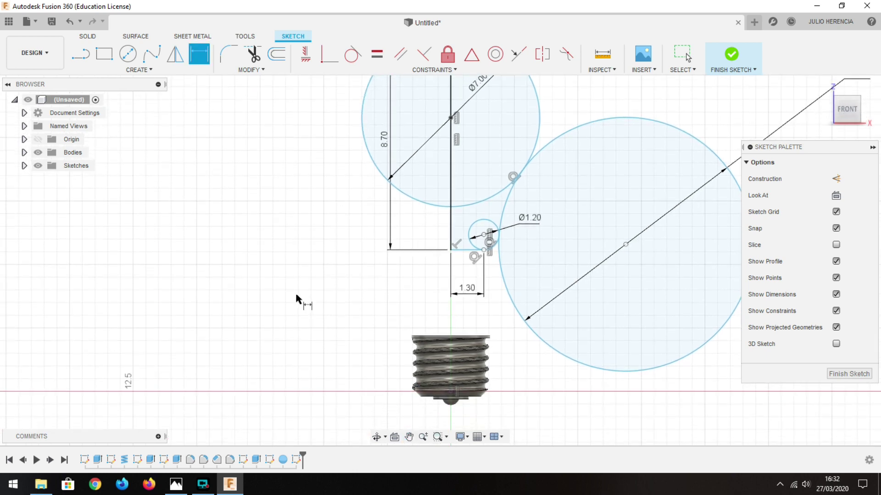
click(450, 250)
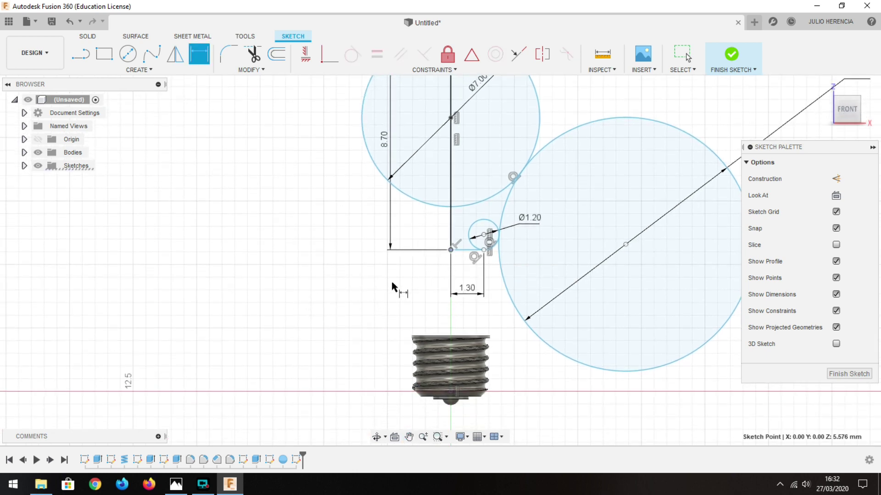
click(451, 393)
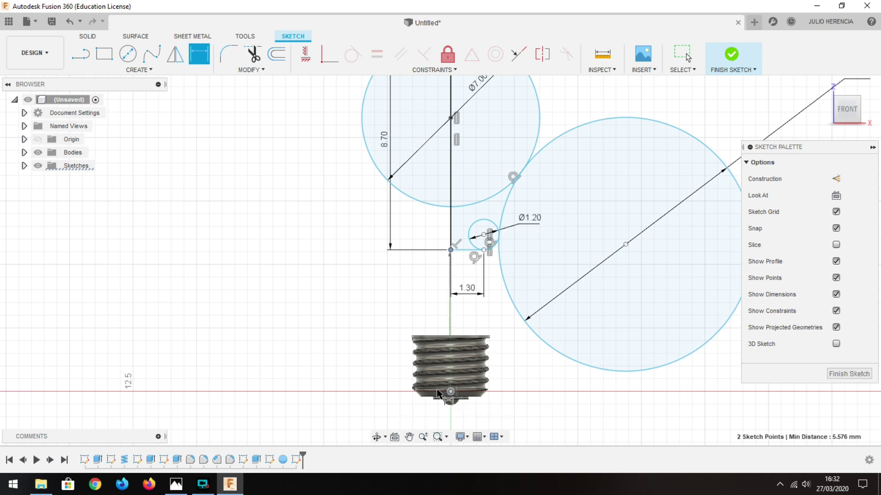
click(361, 366)
text(2.2)
key(Return)
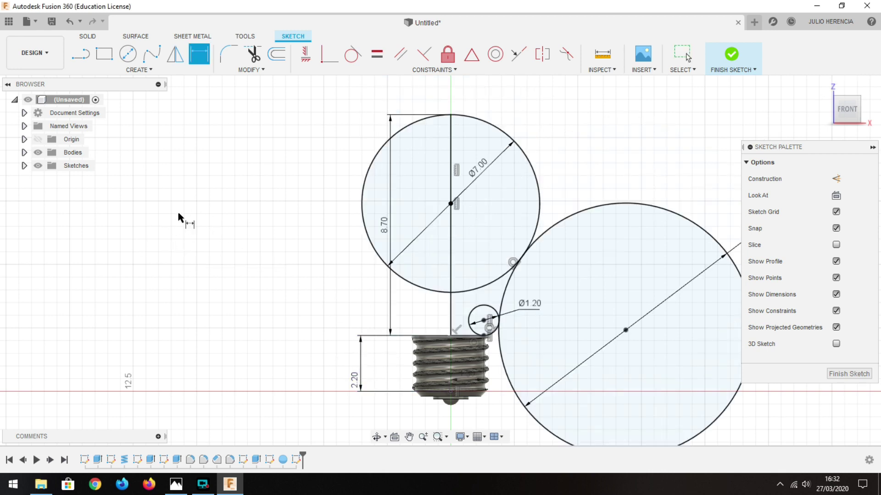
Trim surplus arcs from the Ø10, Ø1.20 and Ø7 circles, then finish the sketch
click(254, 56)
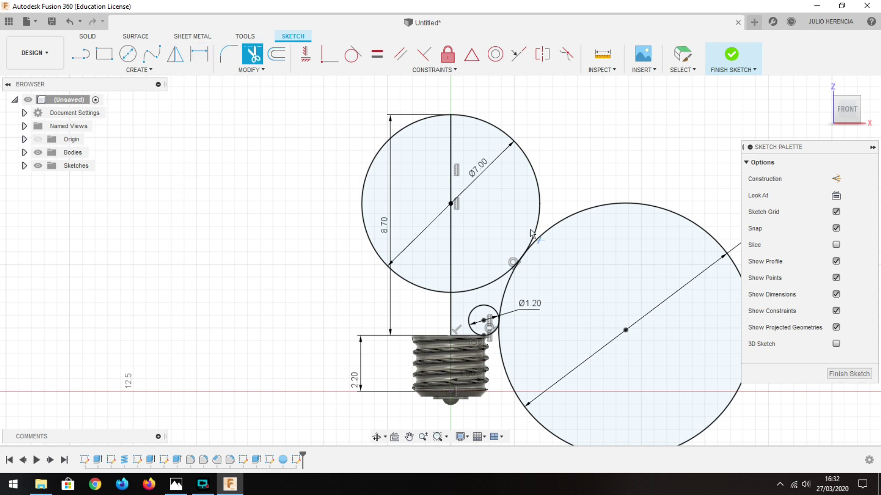
click(561, 226)
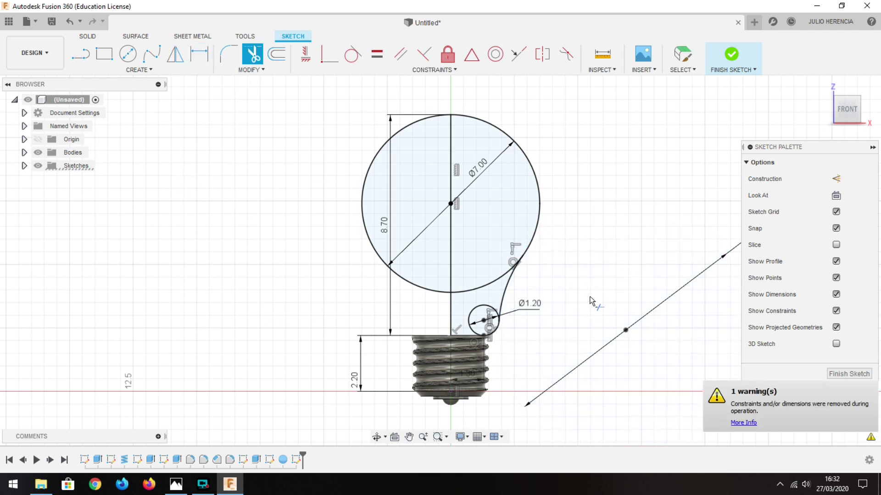
click(502, 305)
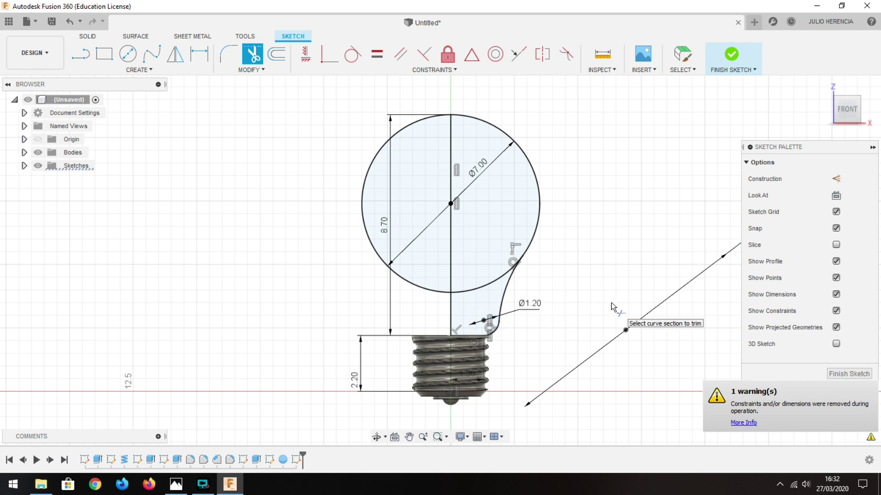
click(477, 291)
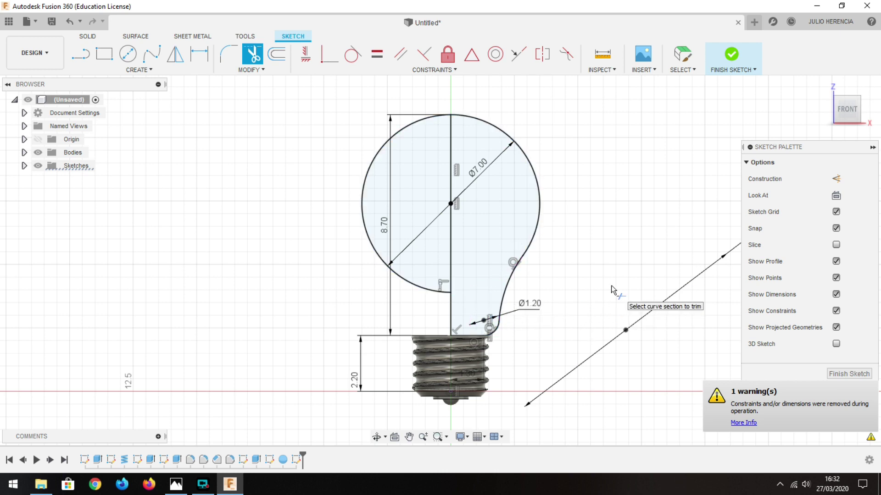
click(404, 280)
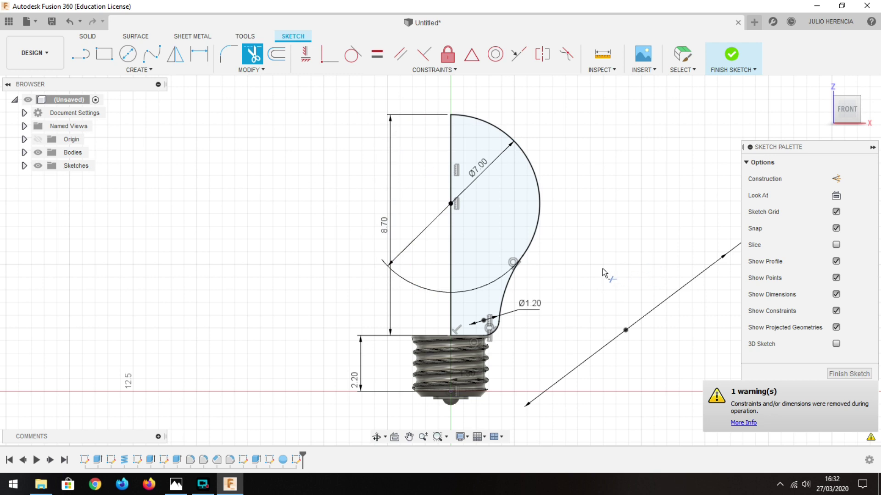
click(732, 54)
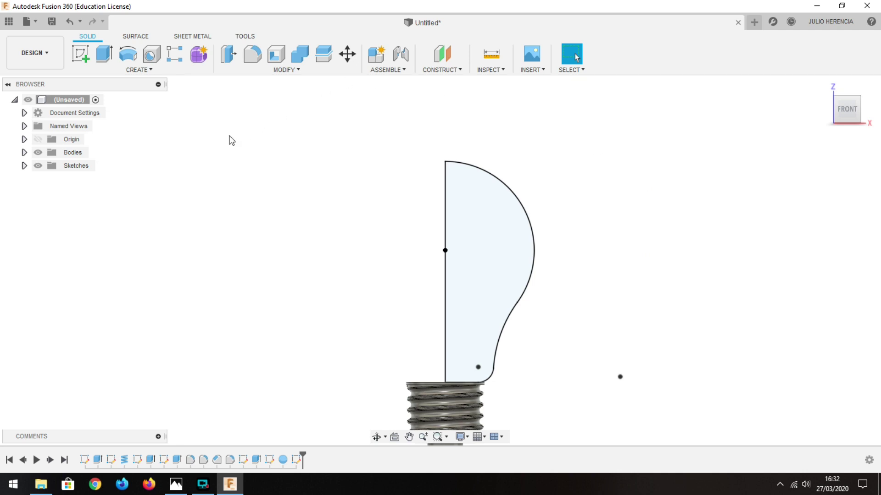
Revolve the half-bulb outline 360° about the vertical line, joining it to the threaded base
click(128, 55)
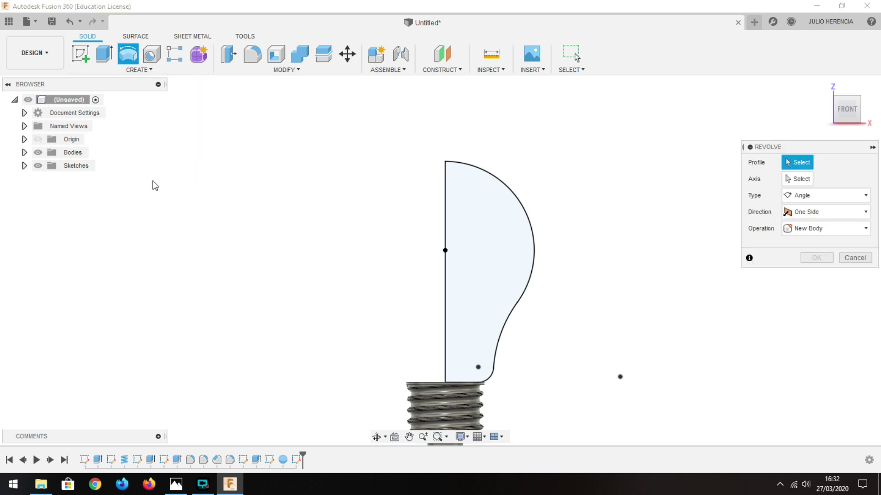
click(471, 208)
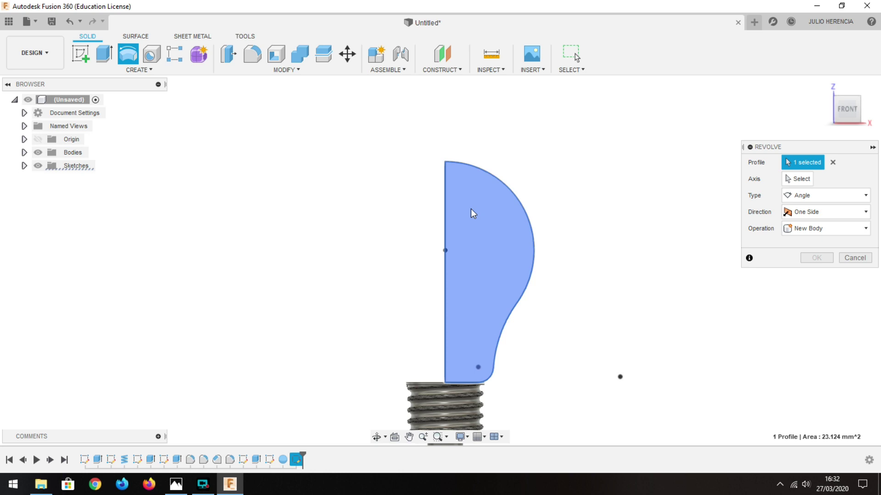
click(797, 179)
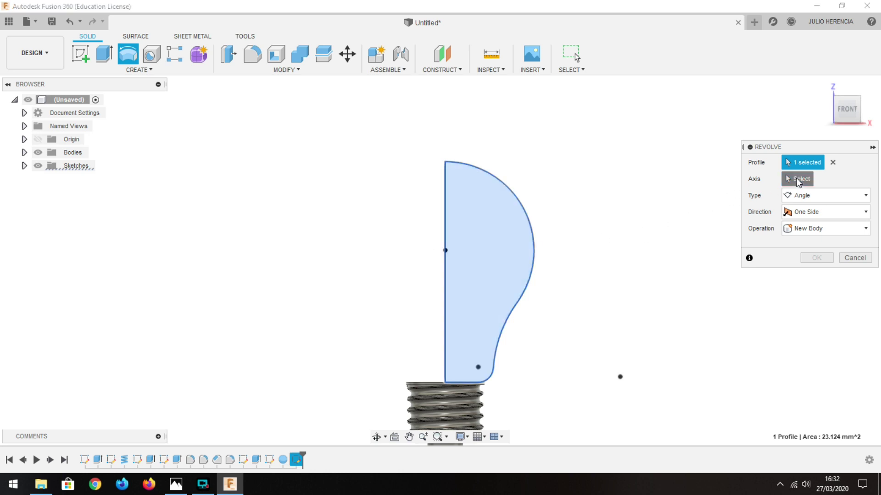
click(445, 189)
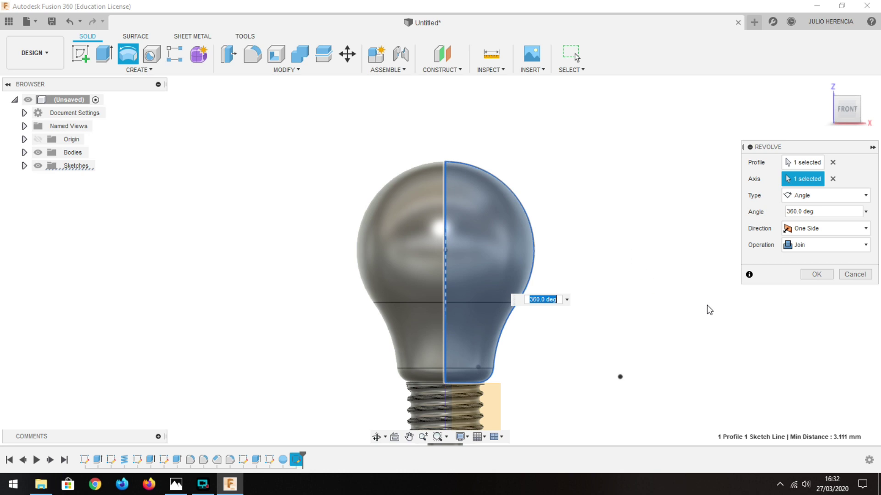
click(816, 274)
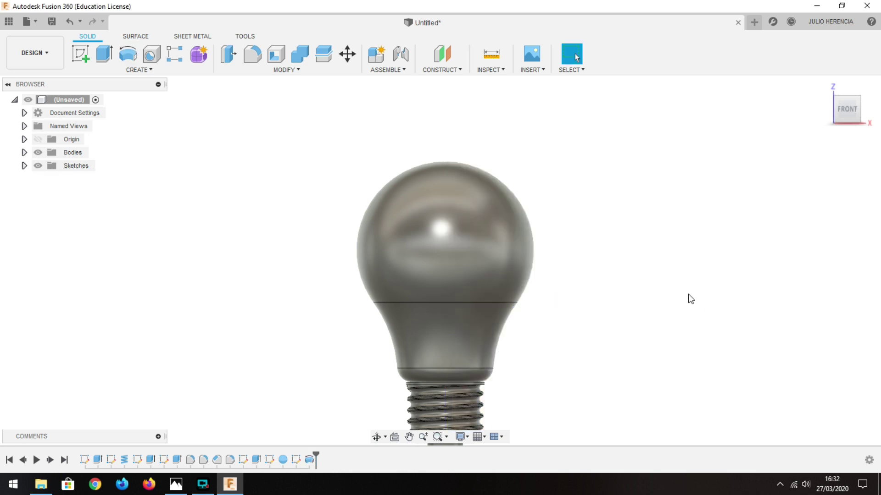
middle_drag(605, 359, 605, 255)
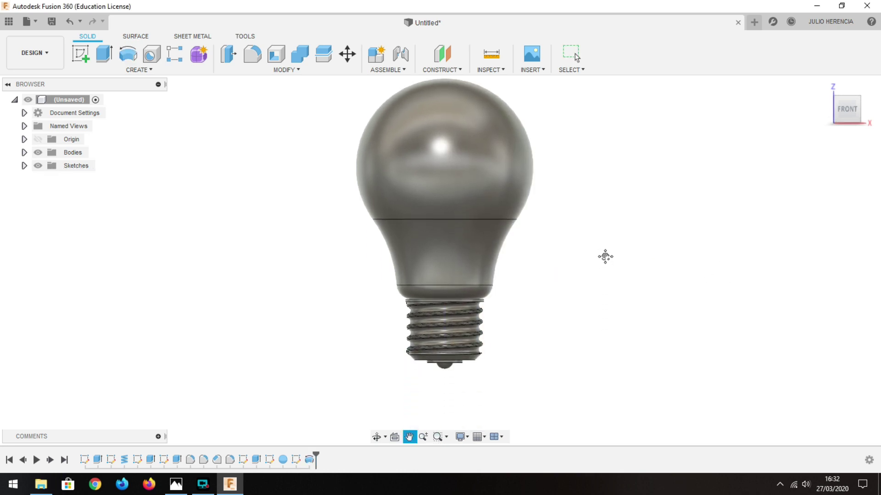
mouse_move(661, 281)
shift+middle_down()
mouse_move(504, 207)
mouse_move(511, 283)
mouse_move(462, 237)
mouse_move(370, 212)
mouse_move(531, 250)
mouse_move(622, 291)
mouse_move(709, 305)
shift+middle_up()
mouse_move(530, 289)
shift+middle_down()
mouse_move(553, 275)
mouse_move(558, 248)
shift+middle_up()
drag(558, 248, 486, 276)
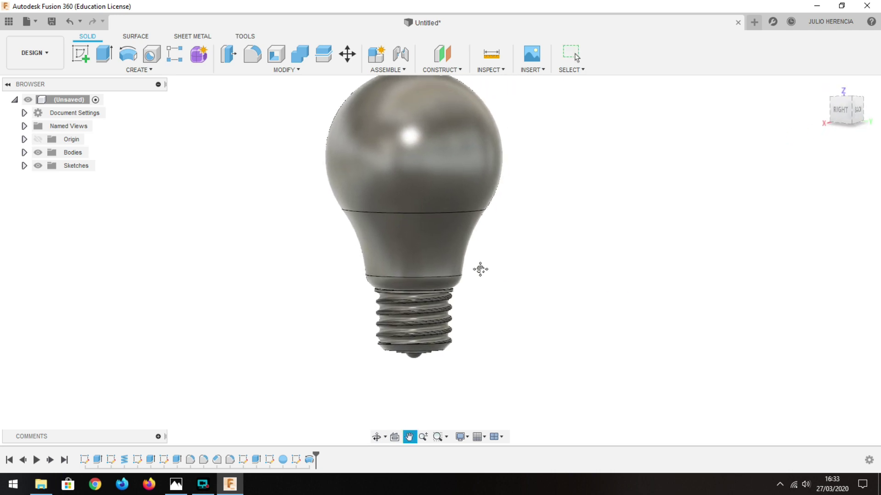
key(Escape)
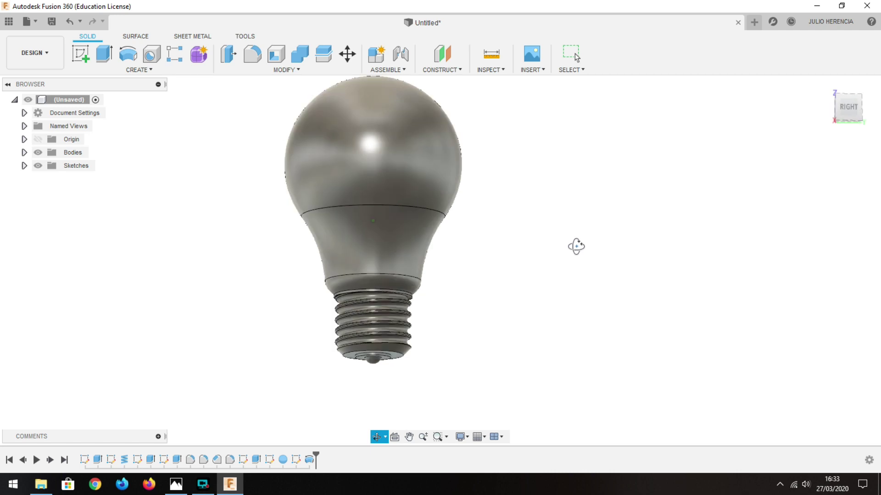